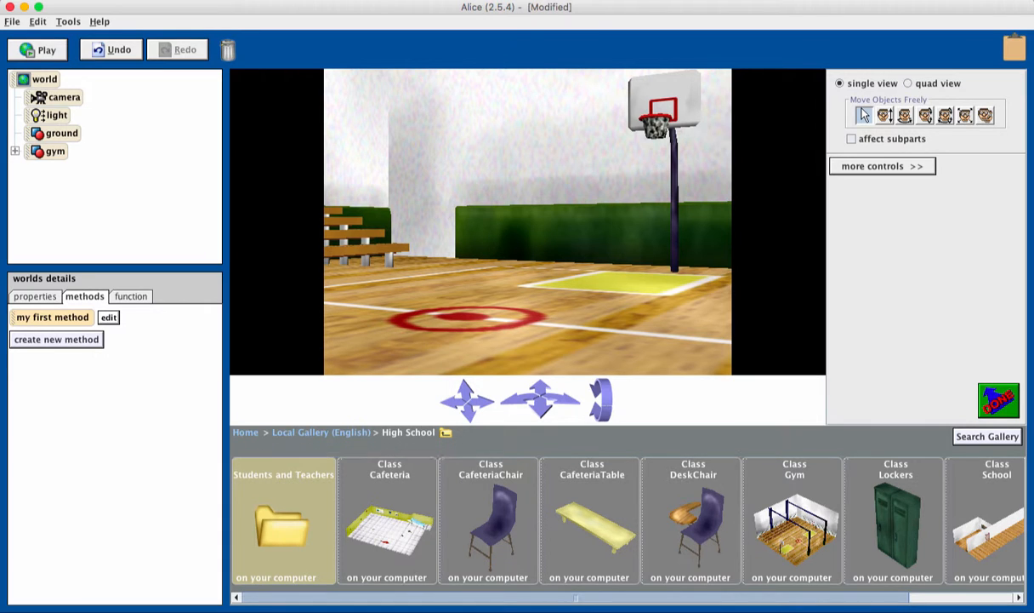
Step: Search the gallery for "basketball" and place the Basketball model on the far edge of the red center circle
click(988, 437)
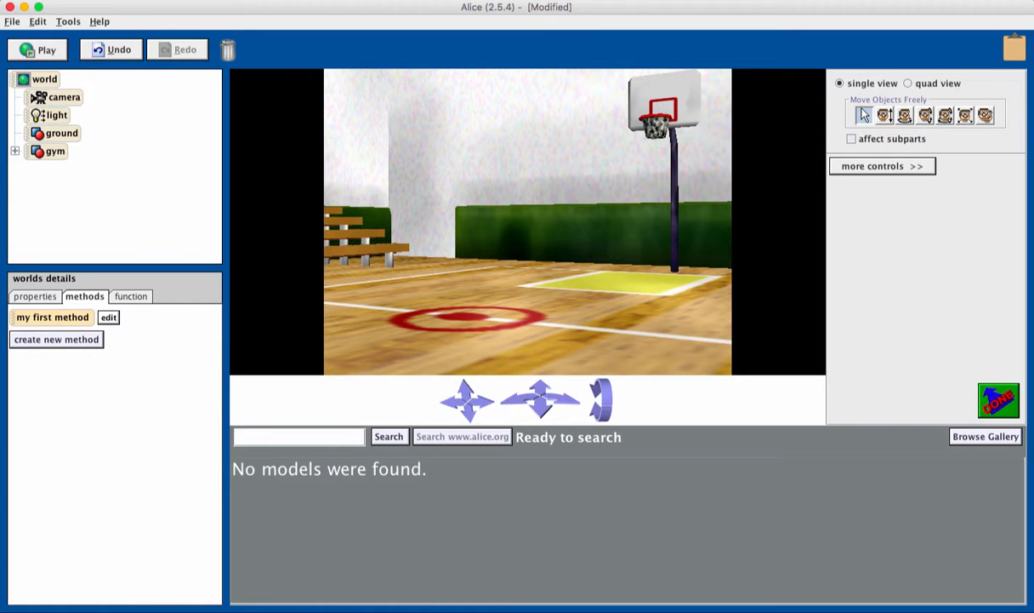
text(basketball)
key(Return)
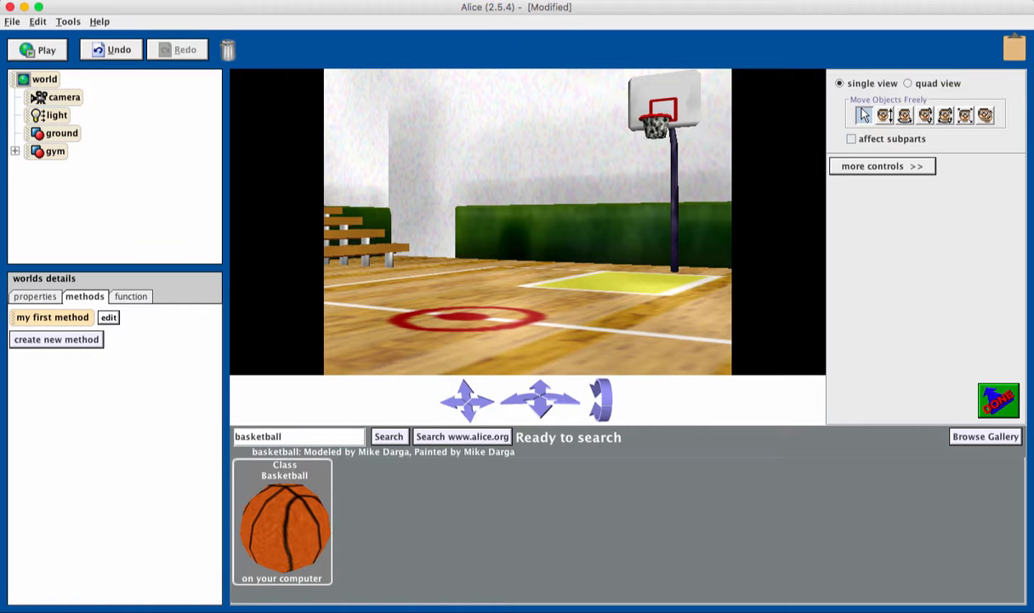
drag(283, 519, 443, 302)
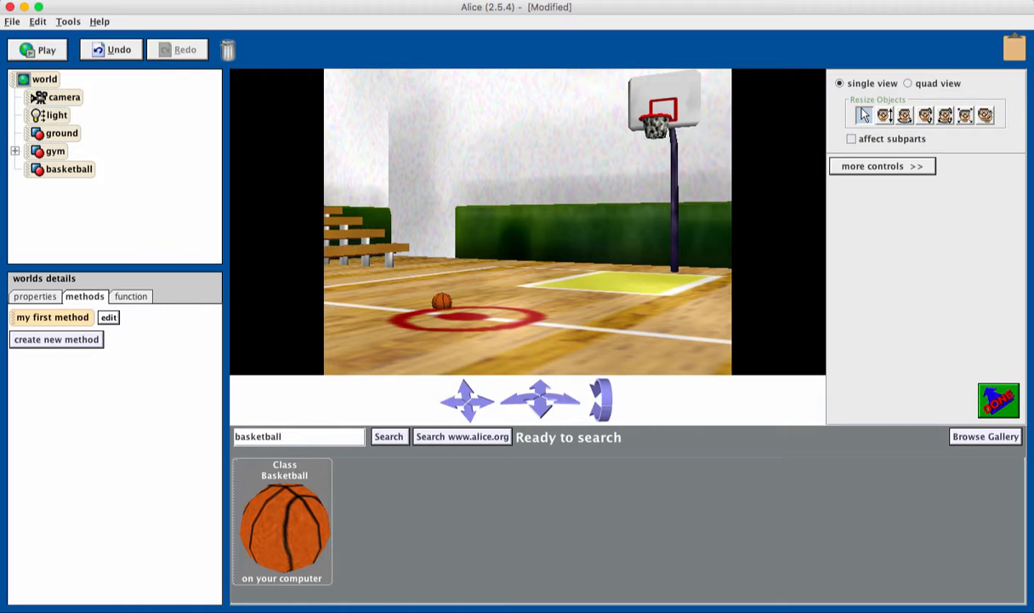
Step: Make five copies of the basketball and space them around the red center circle
click(986, 115)
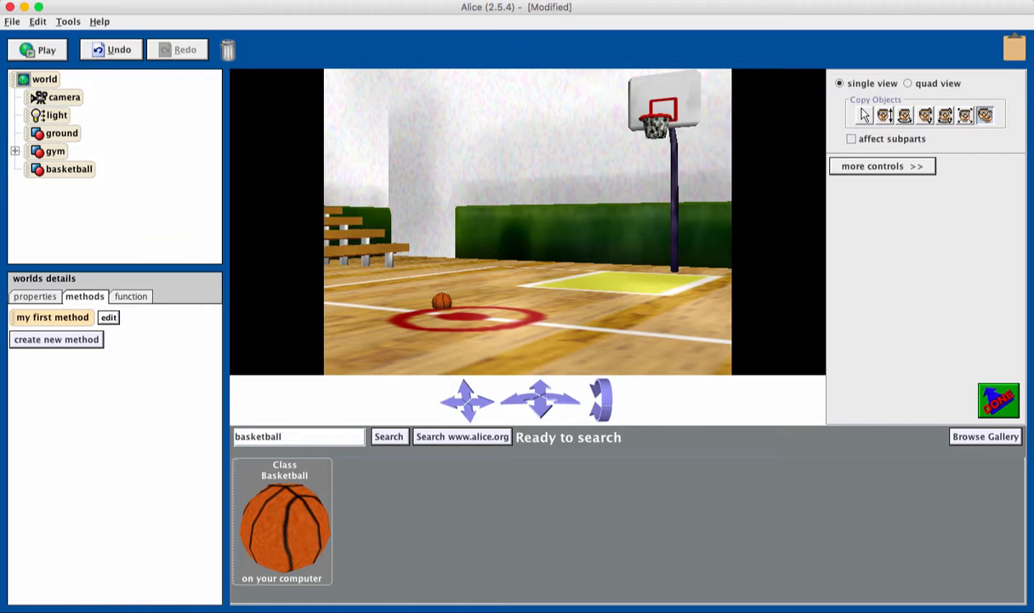
drag(442, 301, 409, 310)
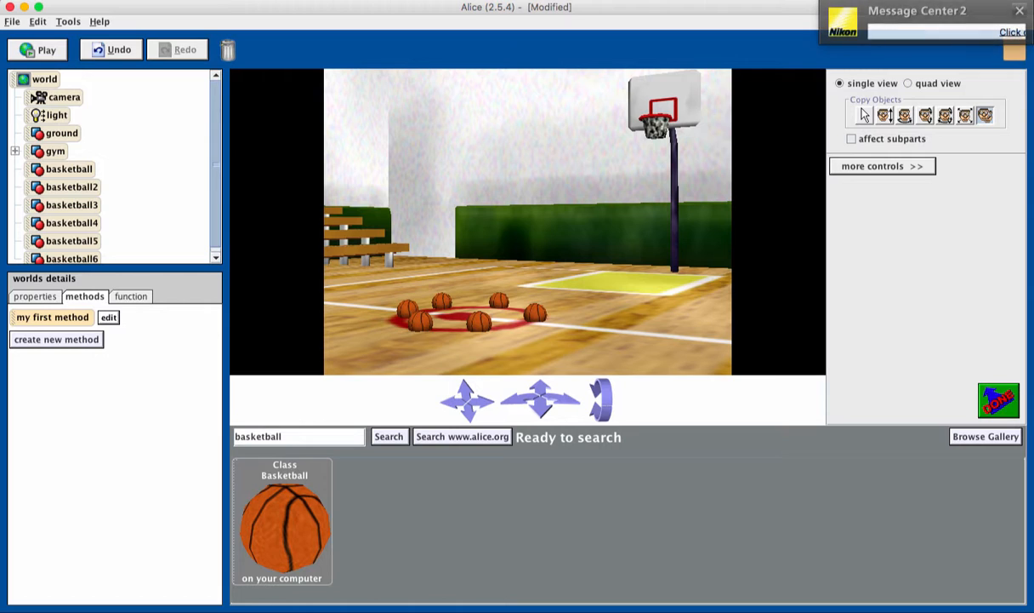
Step: Raise the basketballs vertically so they rest on top of the gym floor, and dismiss the Nikon Message Center notification
click(926, 115)
click(905, 115)
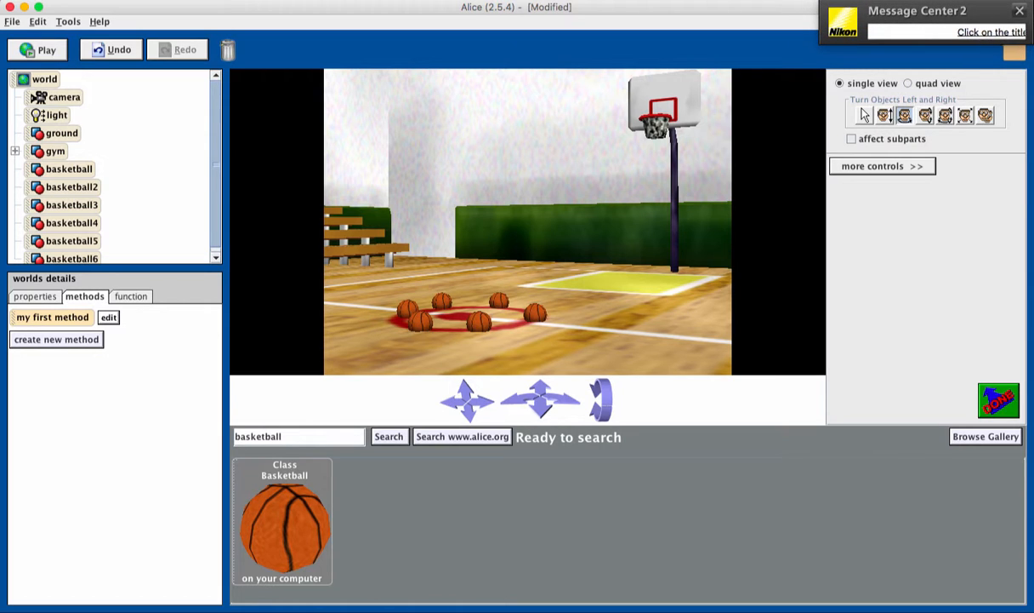
click(885, 115)
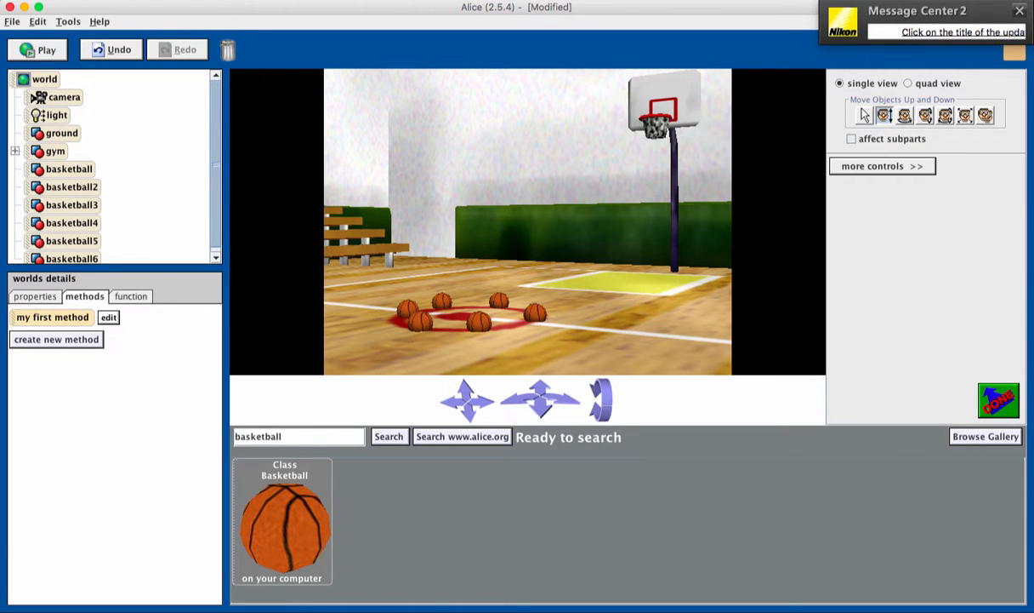
drag(441, 301, 441, 299)
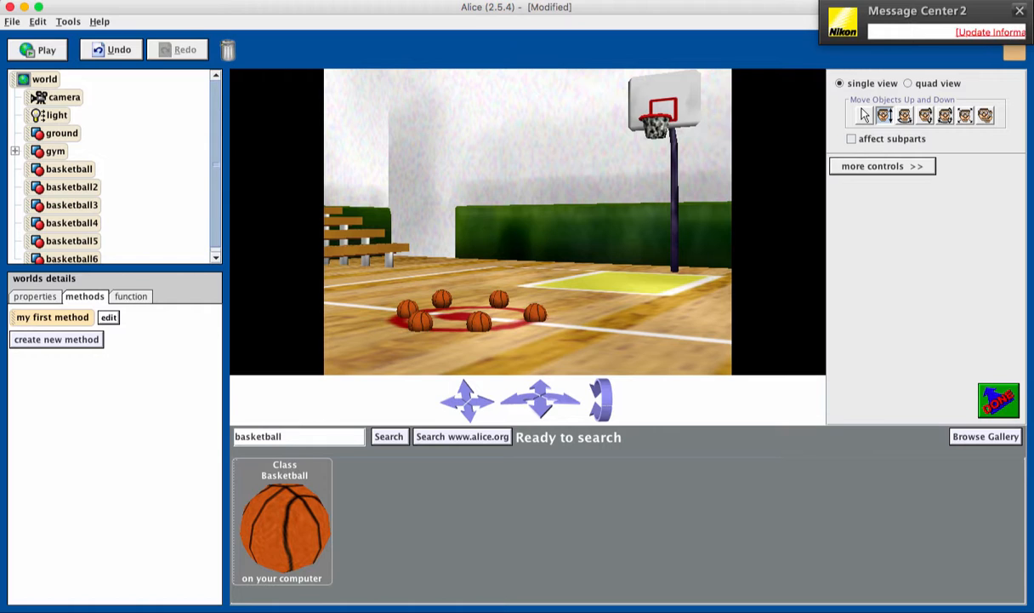
drag(535, 313, 536, 307)
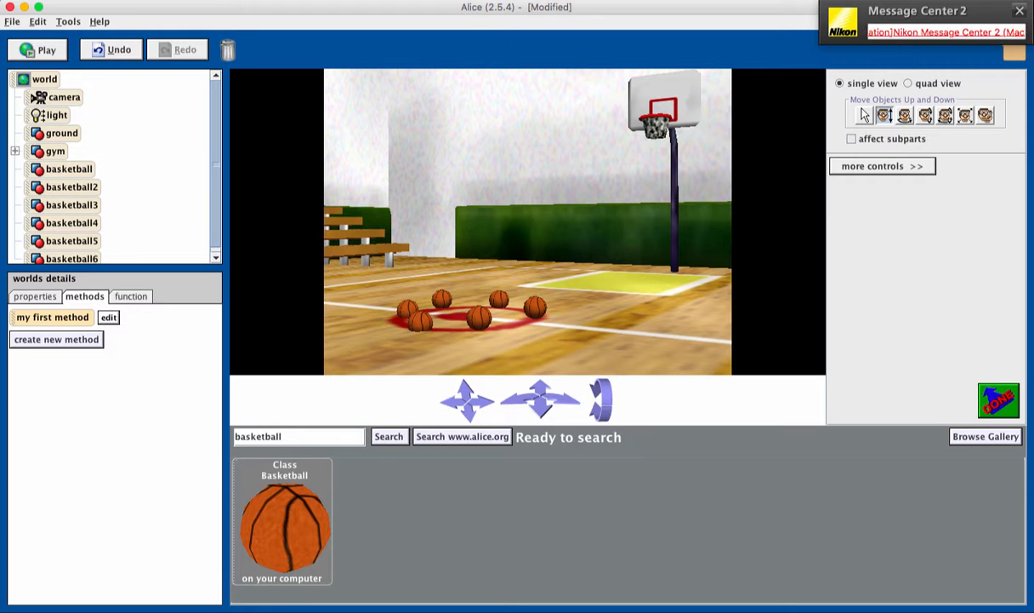
drag(420, 321, 420, 315)
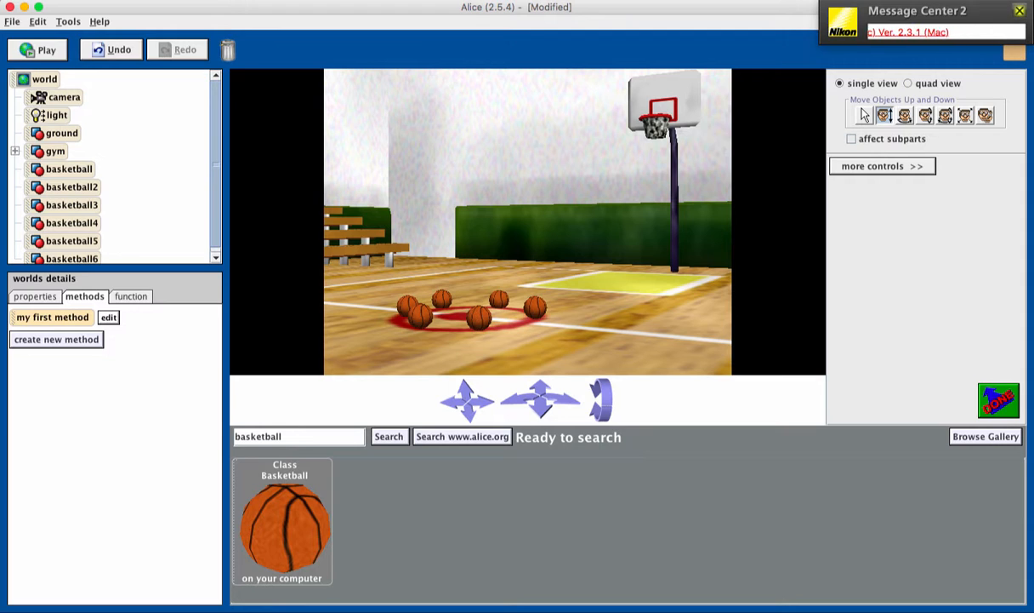
click(1020, 11)
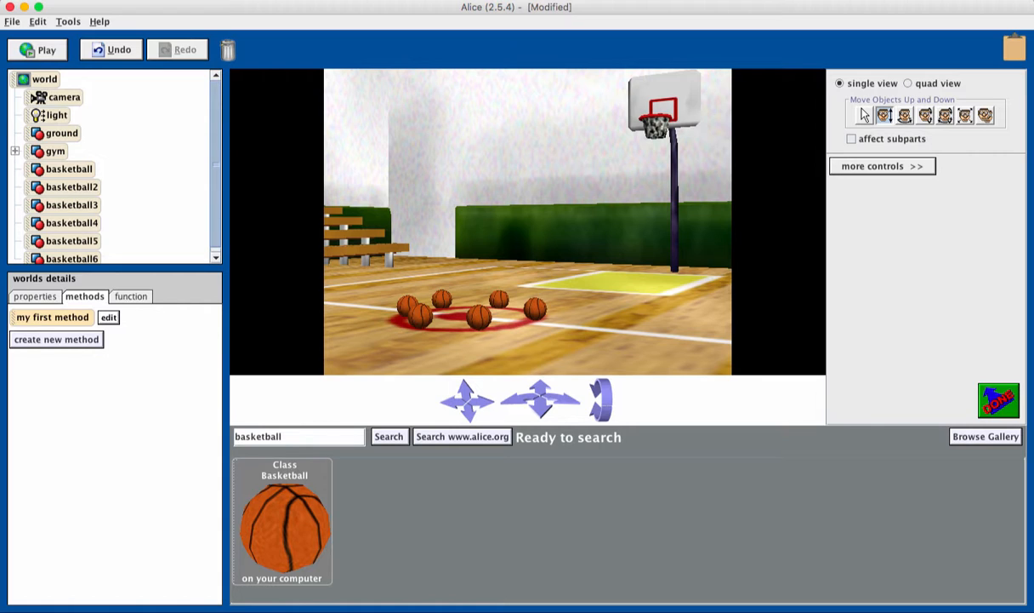
Step: Reposition the camera to look down on the center circle and nudge the front and right-hand basketballs onto the ring
click(864, 115)
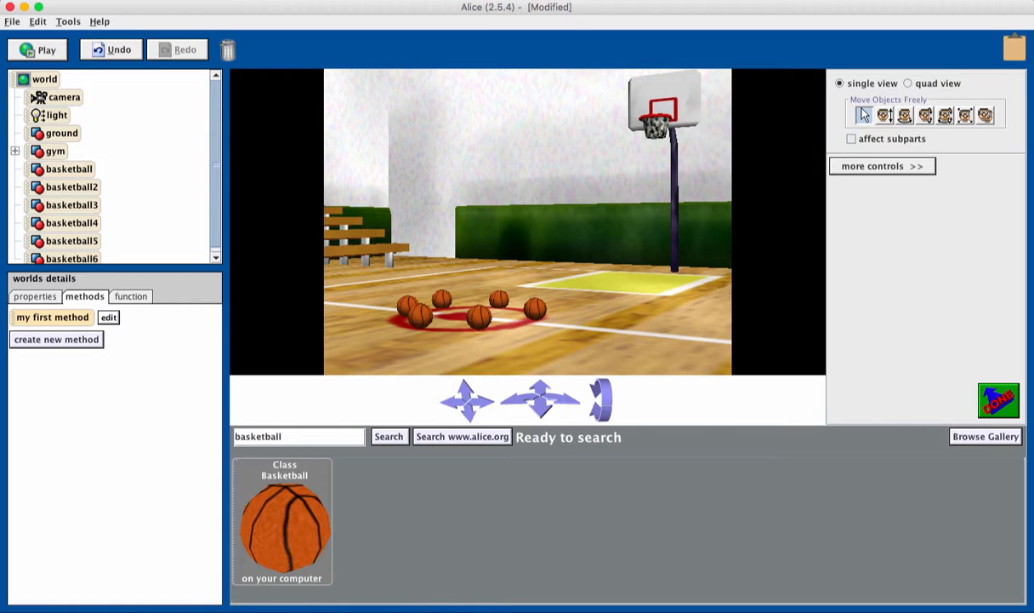
drag(479, 318, 483, 317)
click(465, 388)
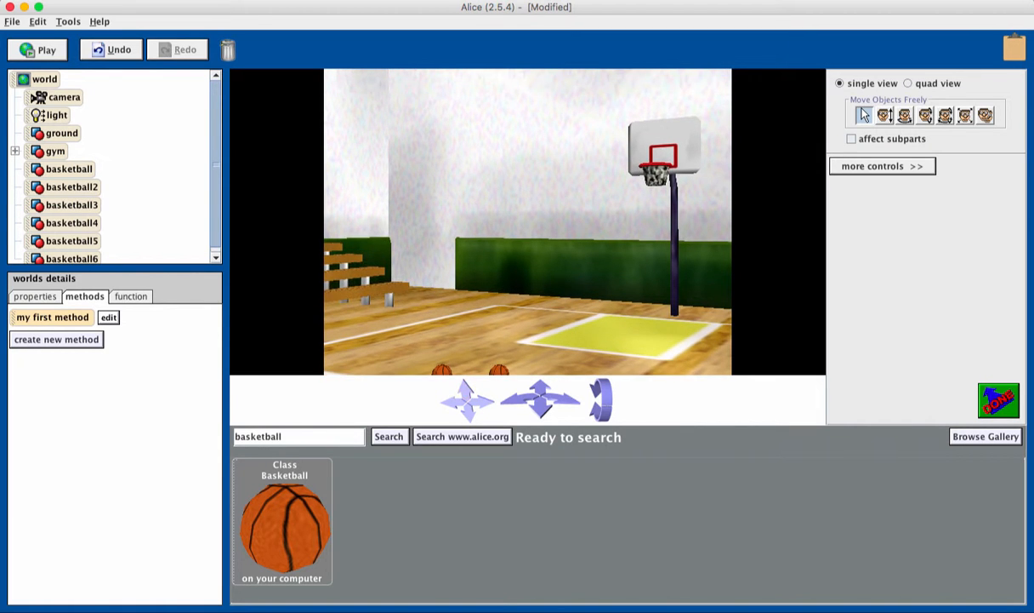
click(540, 388)
drag(540, 388, 532, 381)
click(601, 390)
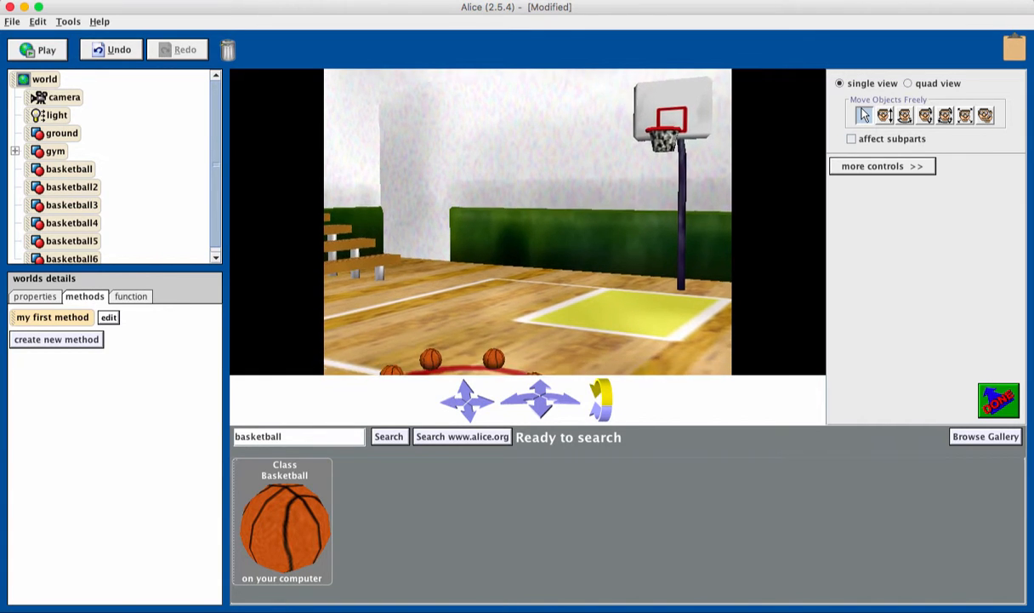
drag(602, 390, 601, 390)
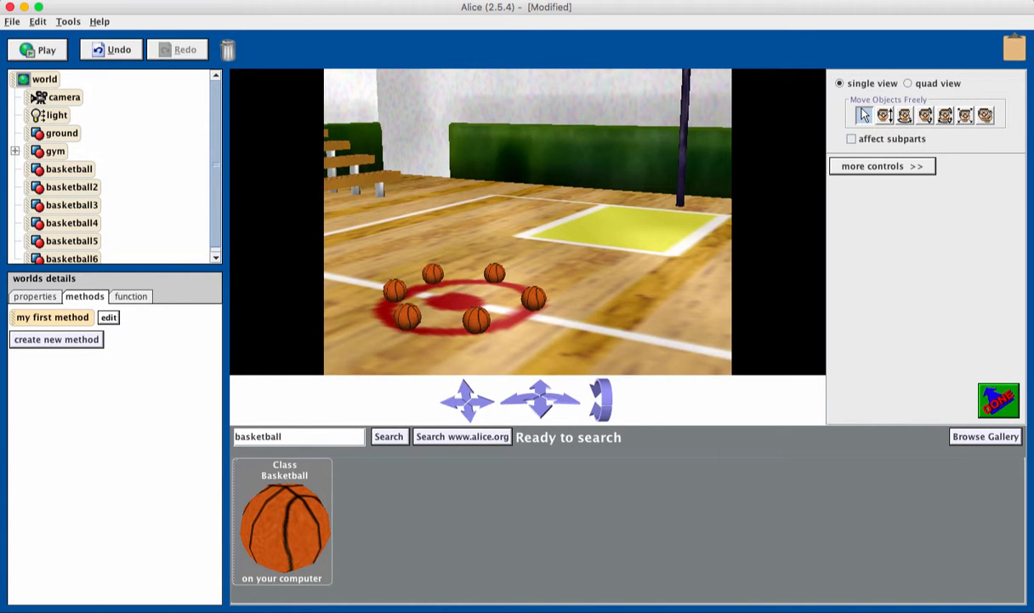
drag(476, 320, 480, 319)
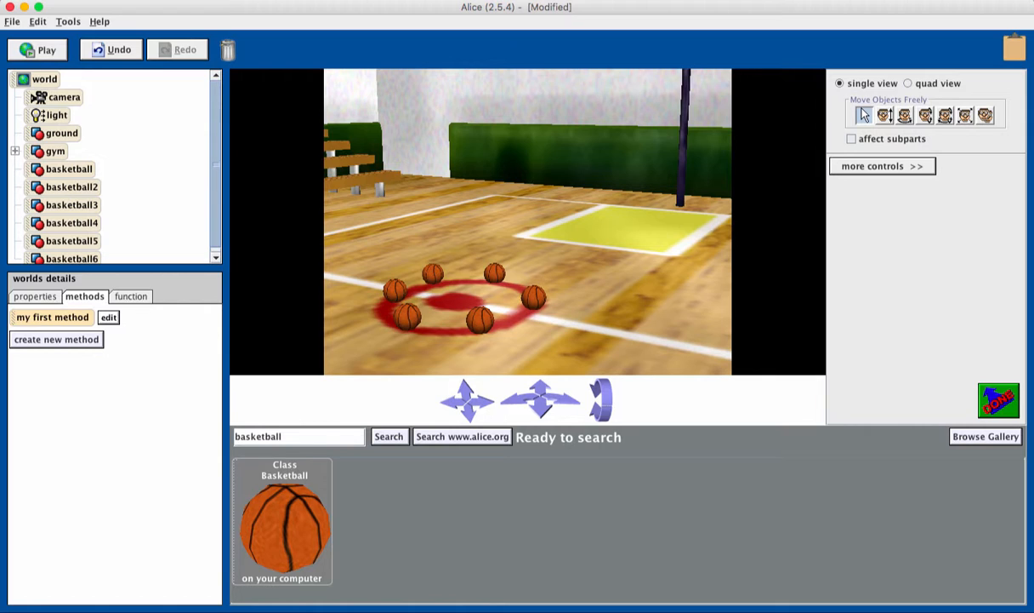
drag(534, 297, 533, 296)
click(998, 400)
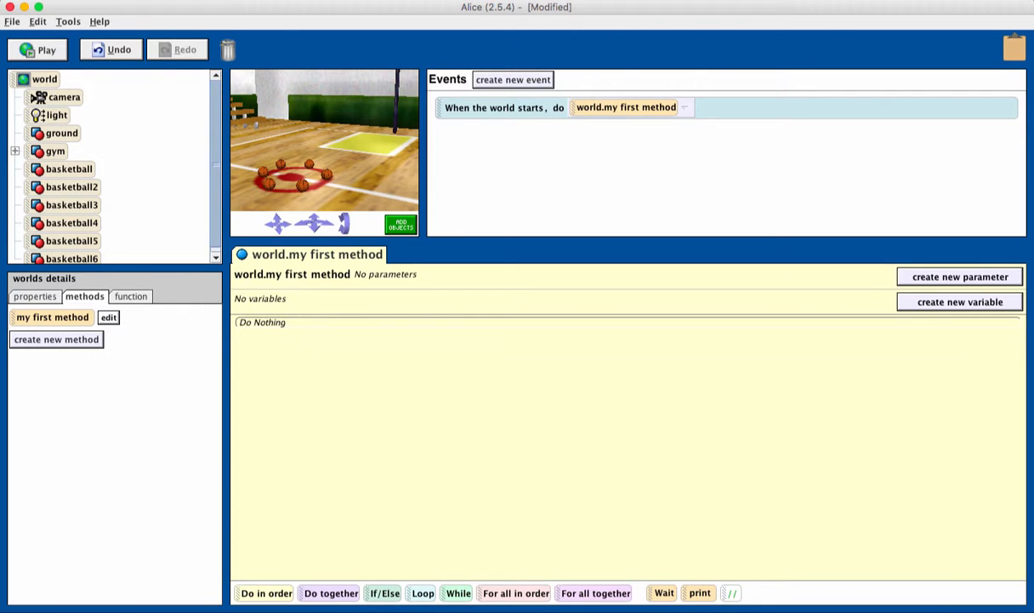
Step: Add a Bump from the local gallery's Shapes folder to the middle of the basketball ring
click(400, 223)
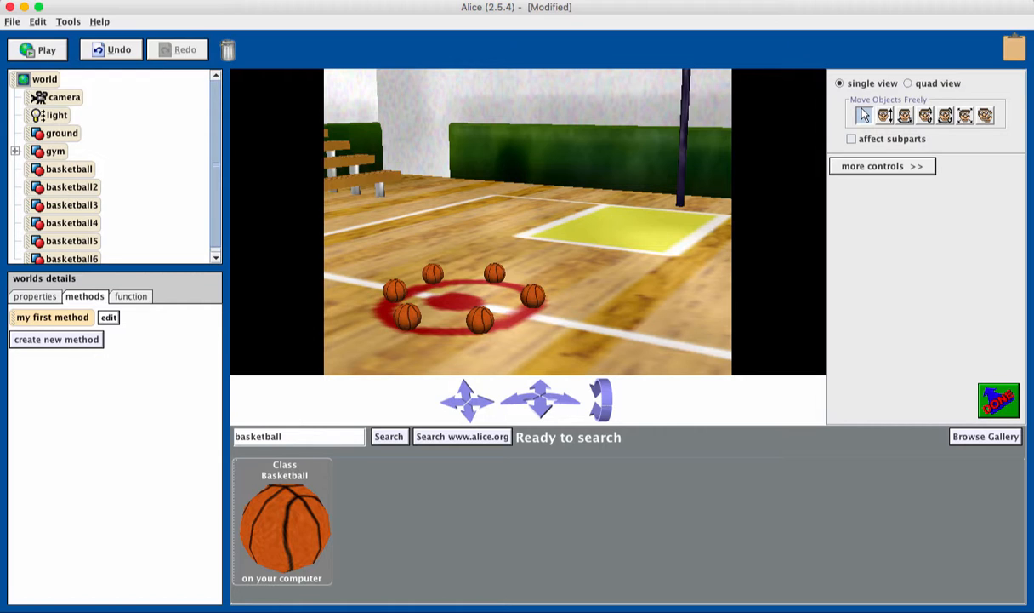
click(986, 436)
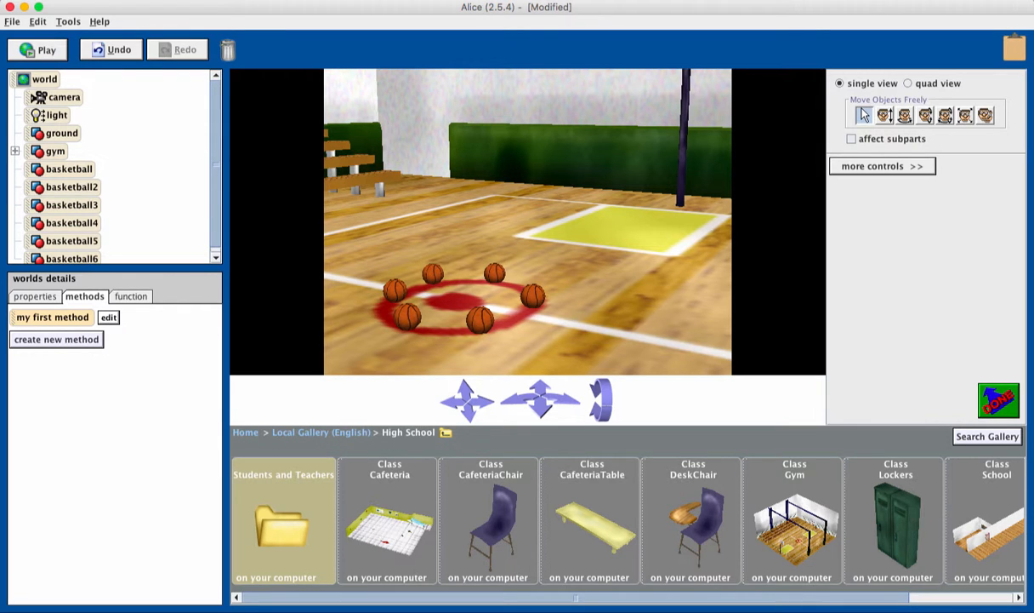
click(245, 433)
click(283, 520)
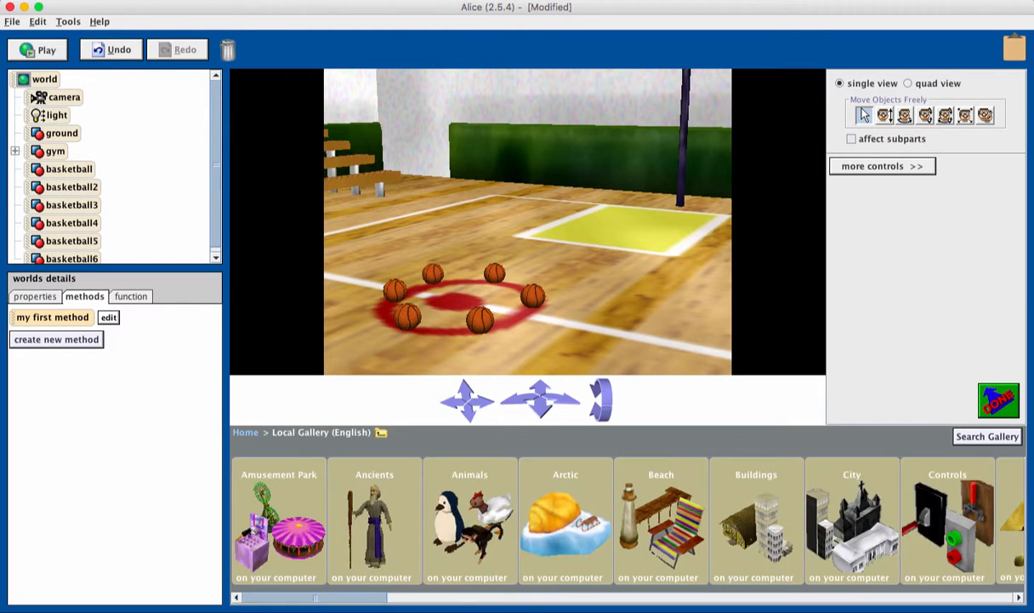
drag(313, 598, 841, 597)
click(748, 519)
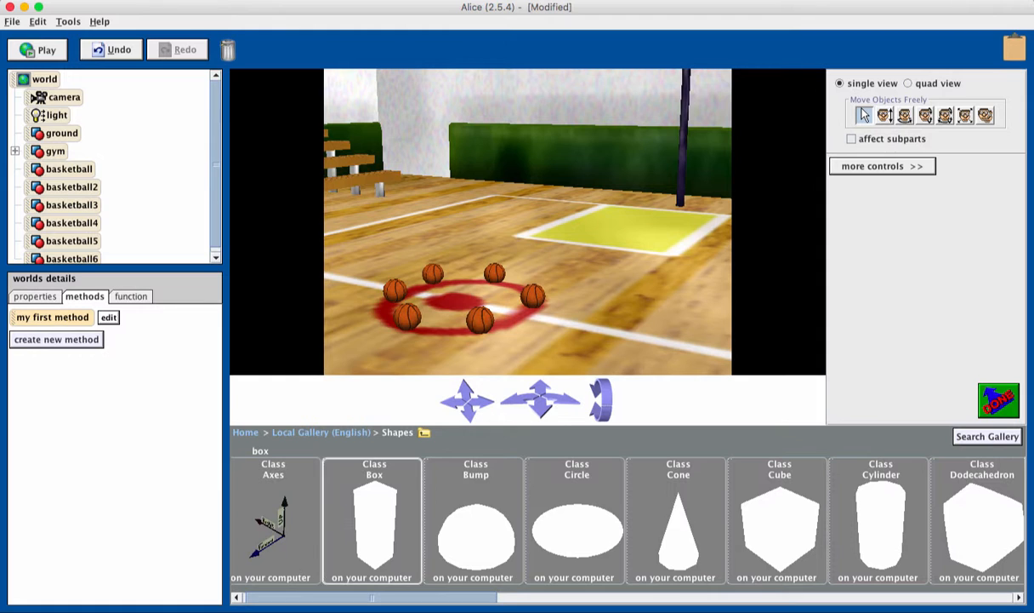
drag(477, 535, 466, 302)
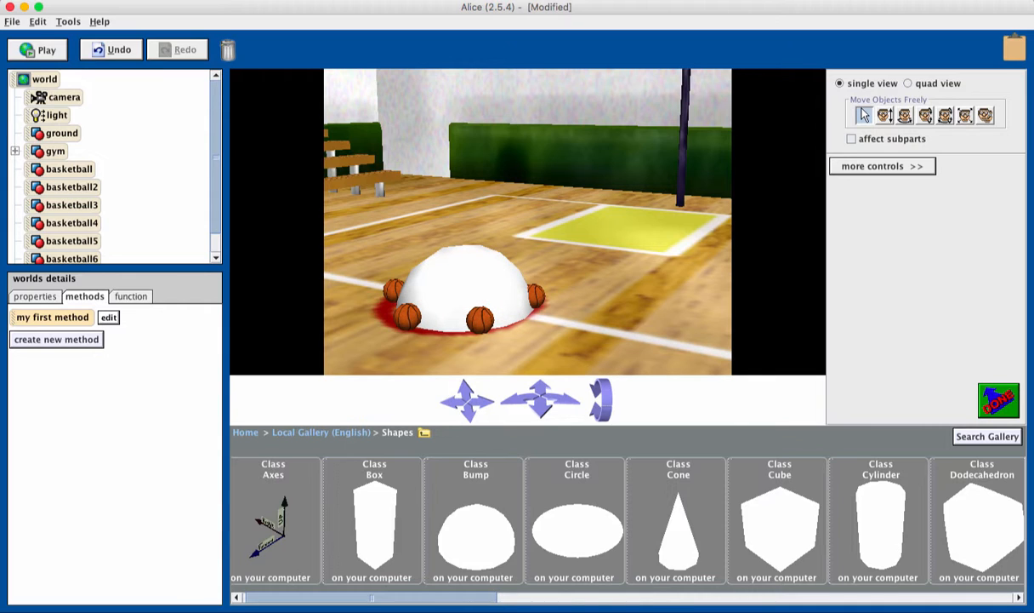
Step: Shrink the white bump to fit inside the basketball ring and center it on the inner red spot
click(966, 116)
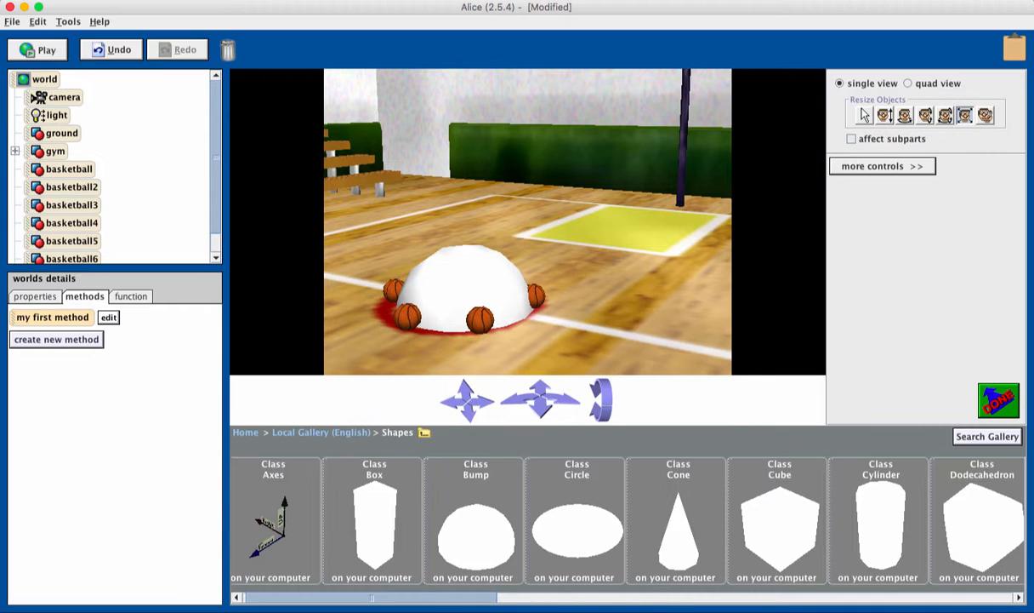
drag(466, 287, 466, 371)
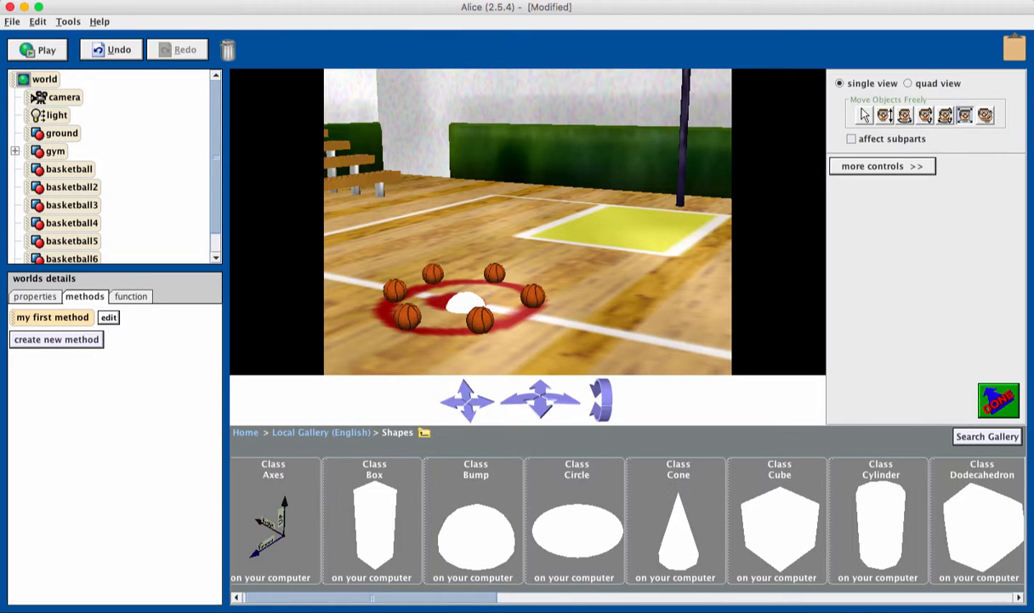
click(865, 116)
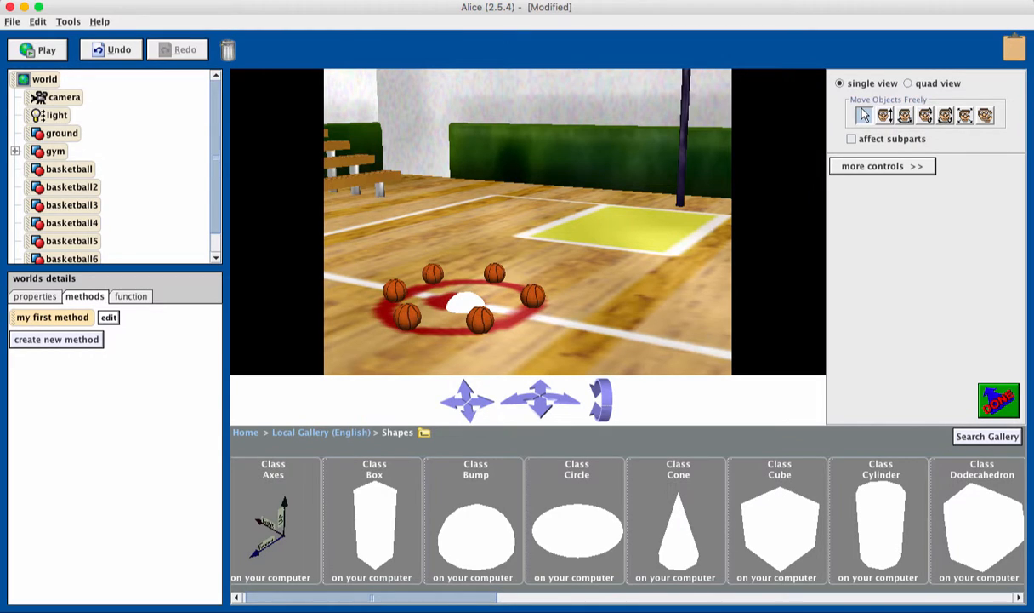
drag(467, 303, 462, 298)
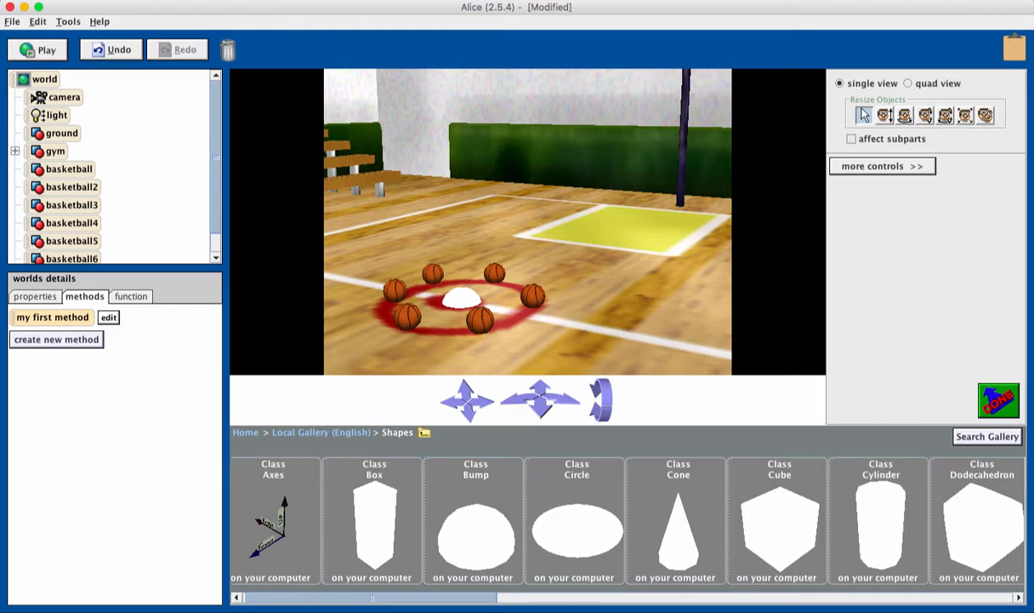
click(965, 116)
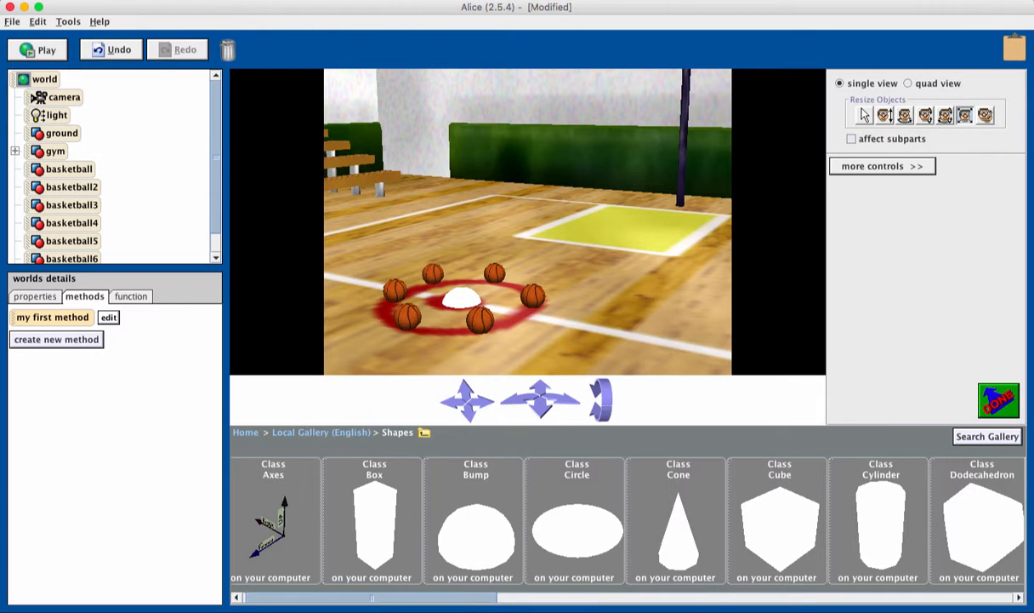
click(998, 400)
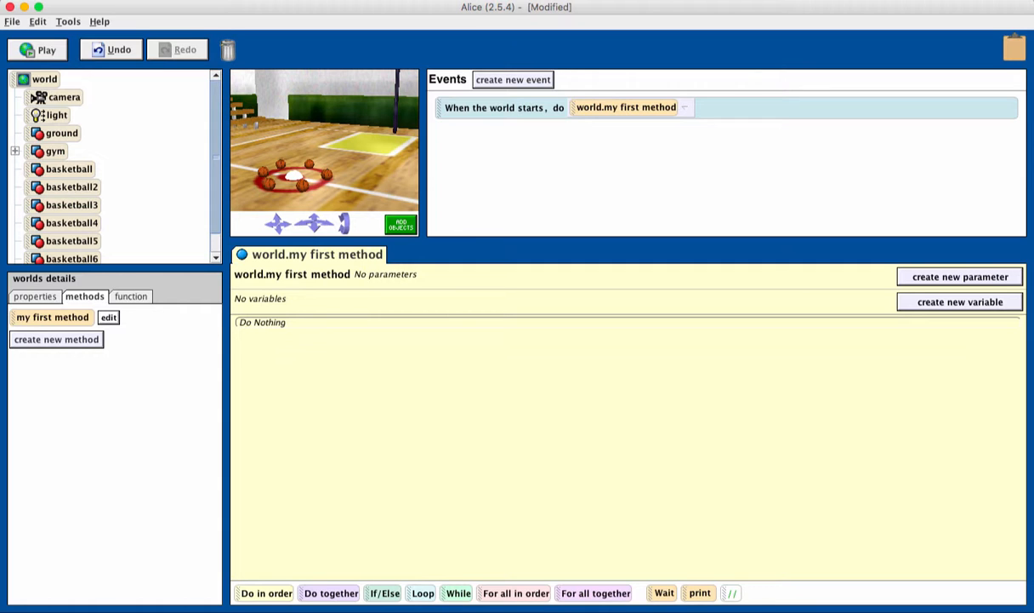
Step: Set the vehicle property of basketball5 and basketball4 to bump
click(72, 241)
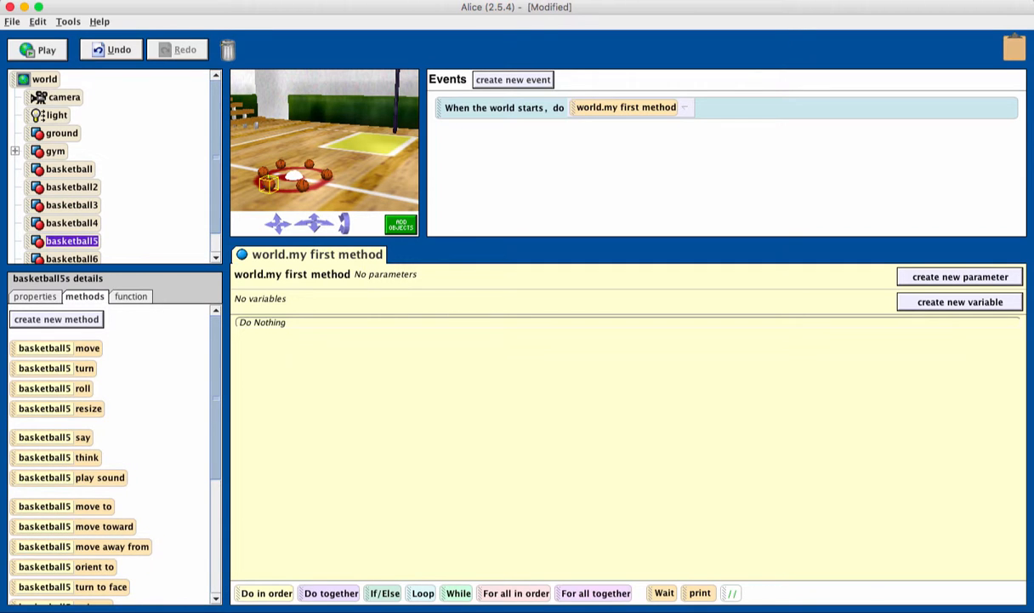
click(35, 297)
click(81, 420)
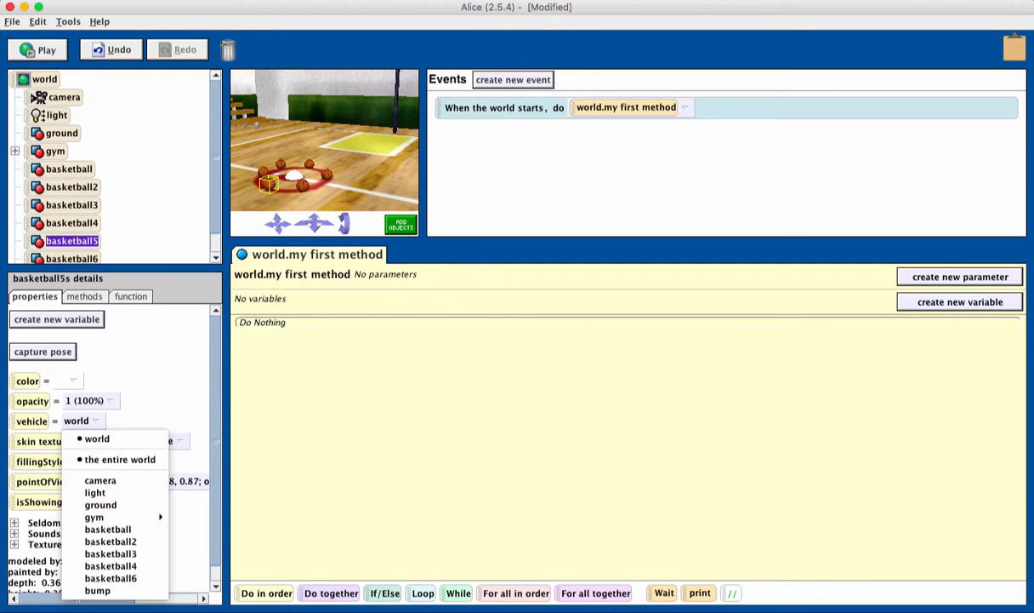
click(98, 590)
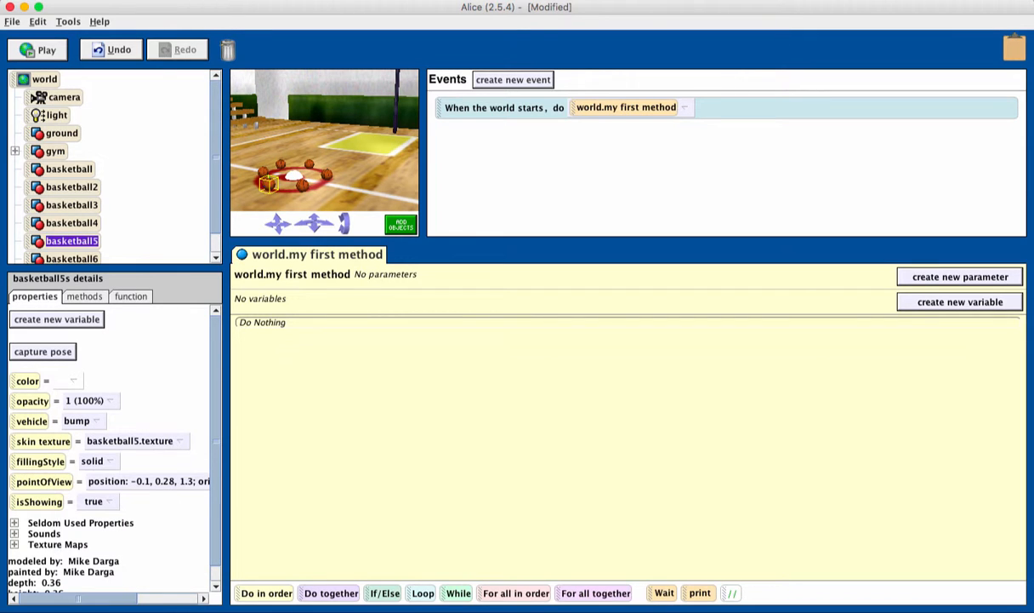
click(302, 185)
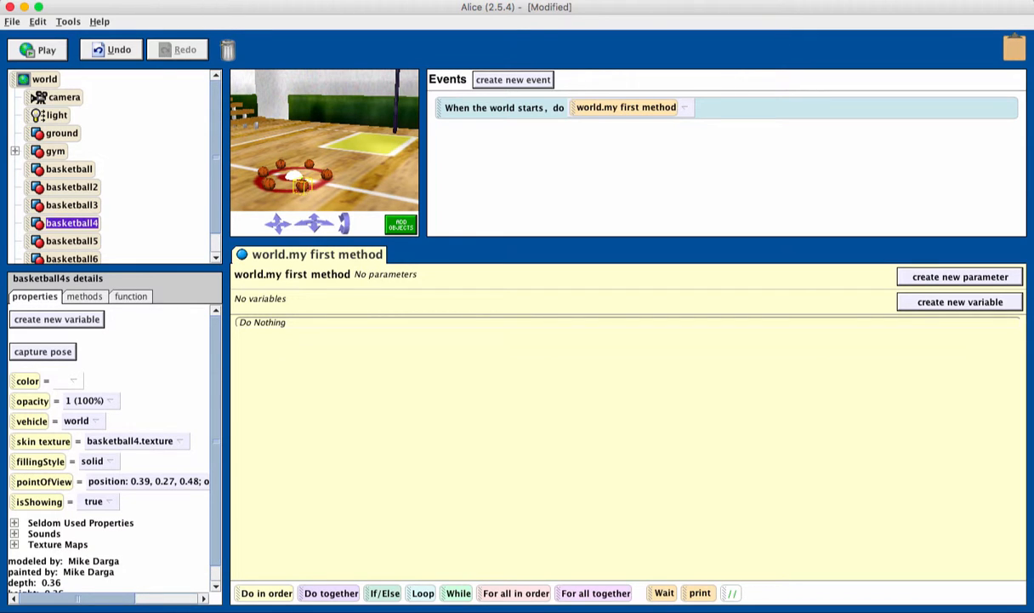
click(79, 420)
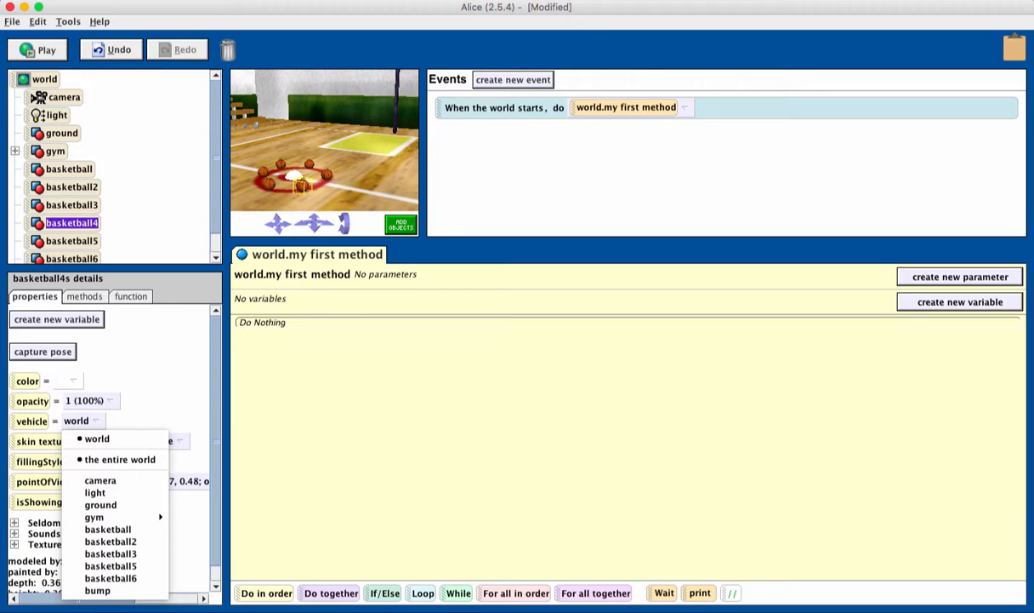
click(98, 591)
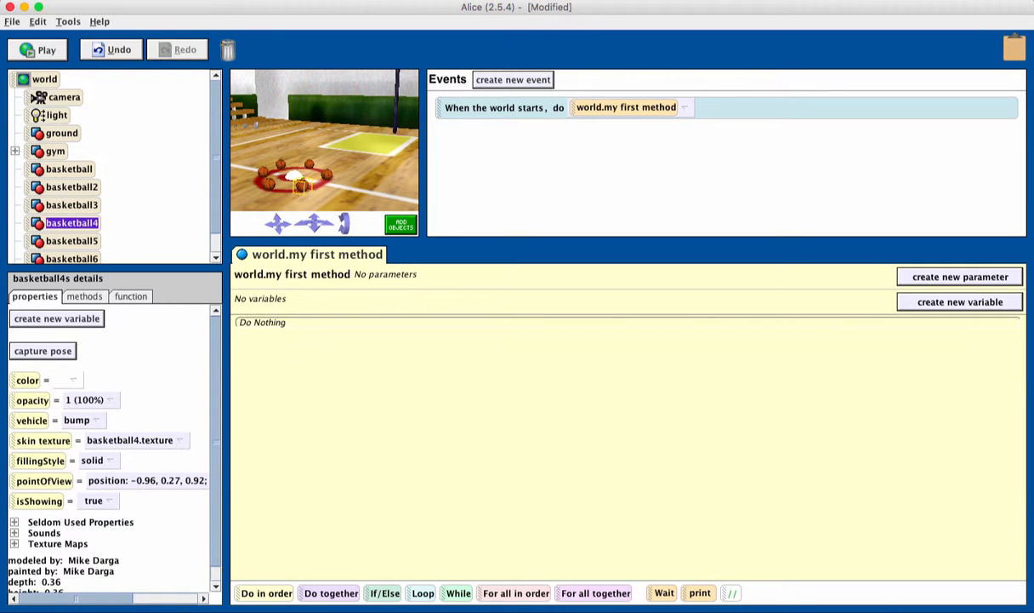
Step: Set the vehicle property of basketball6 and basketball to bump
click(263, 172)
click(79, 420)
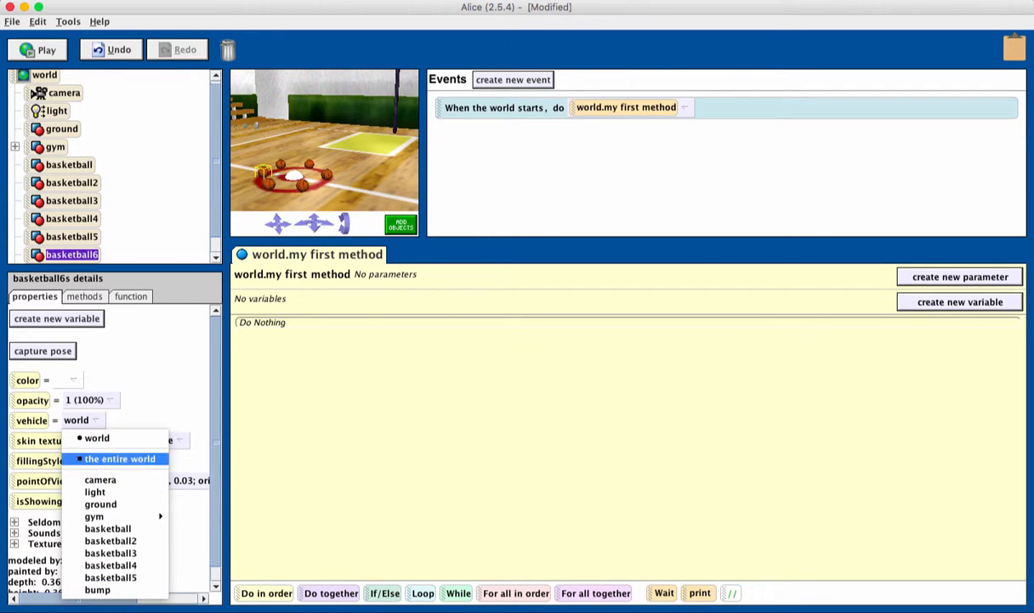
click(98, 590)
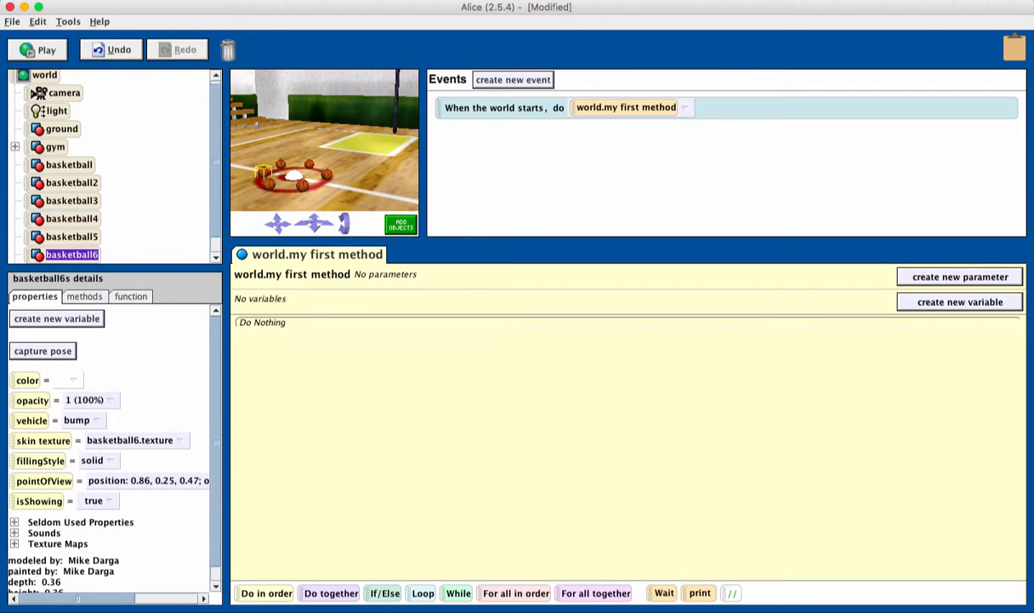
click(280, 164)
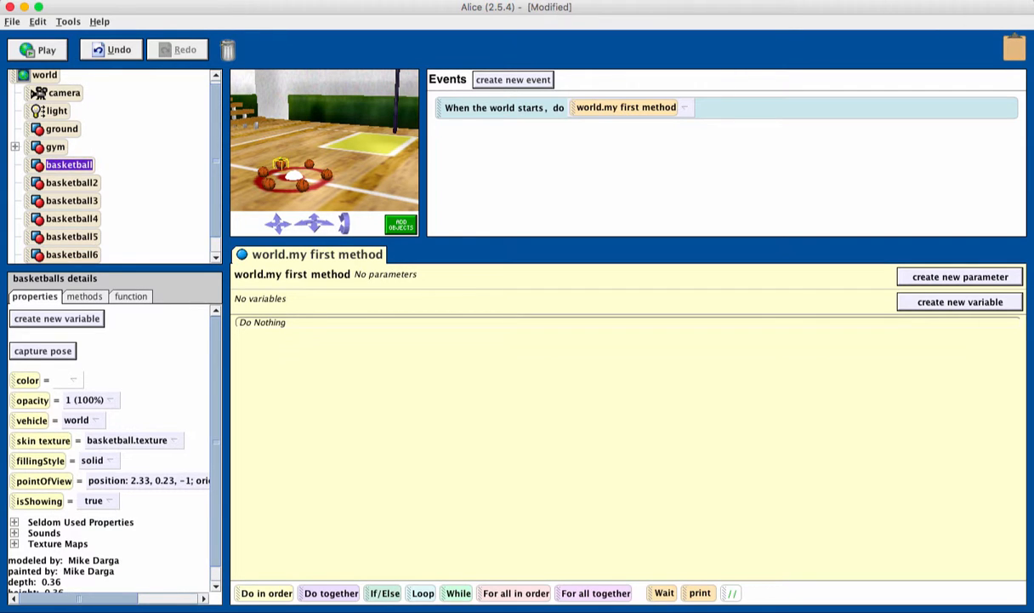
click(79, 420)
click(98, 590)
Step: Set the vehicle property of basketball2 and basketball3 to bump
click(71, 183)
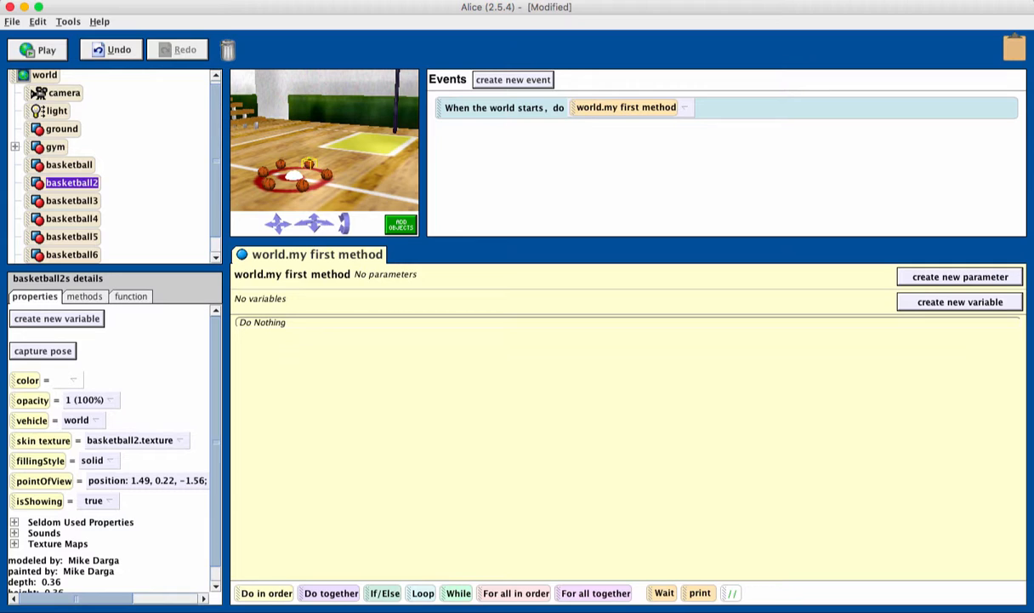
click(79, 420)
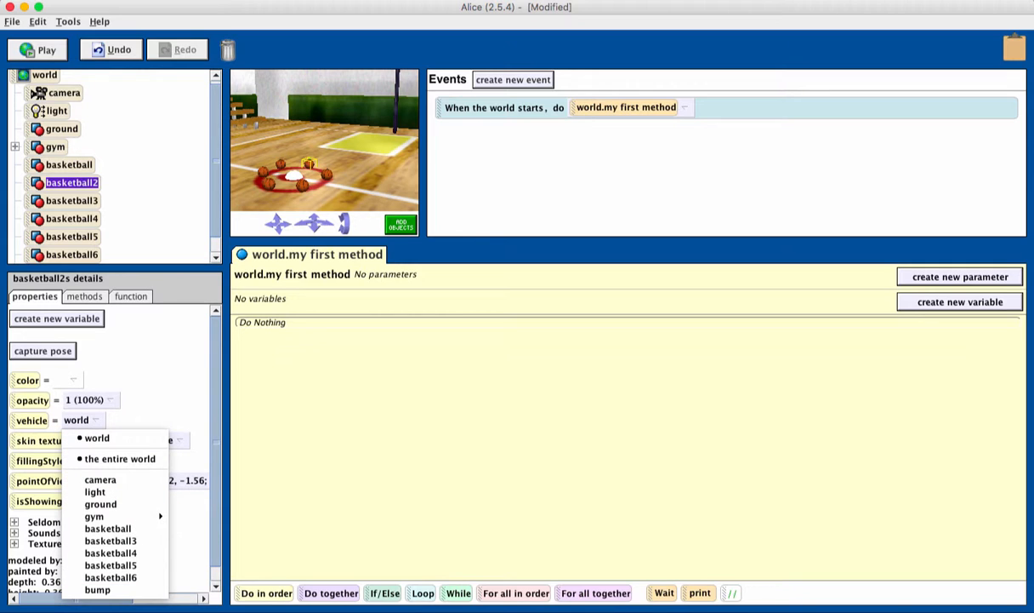
click(98, 590)
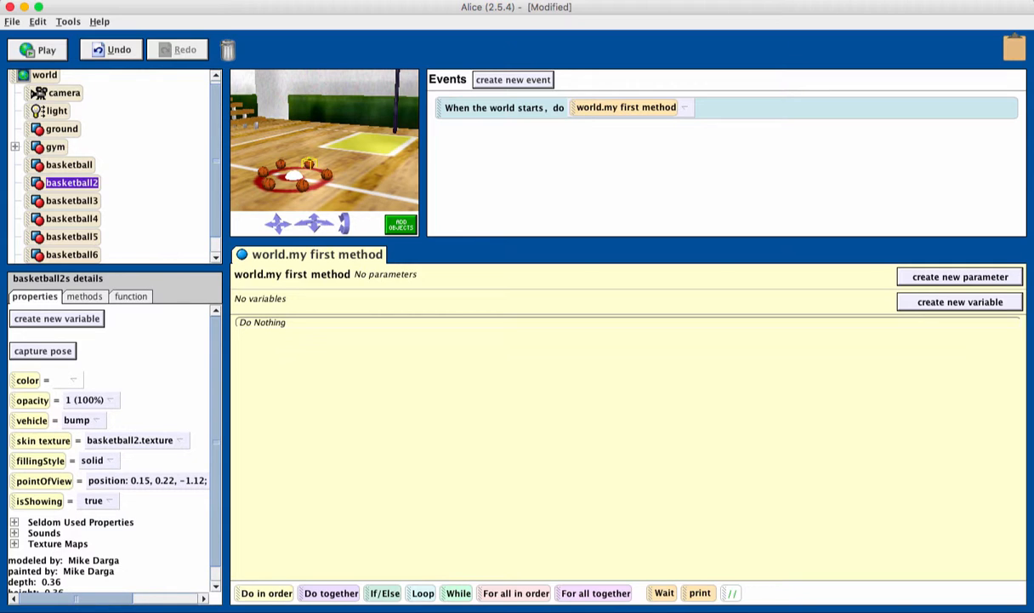
click(71, 201)
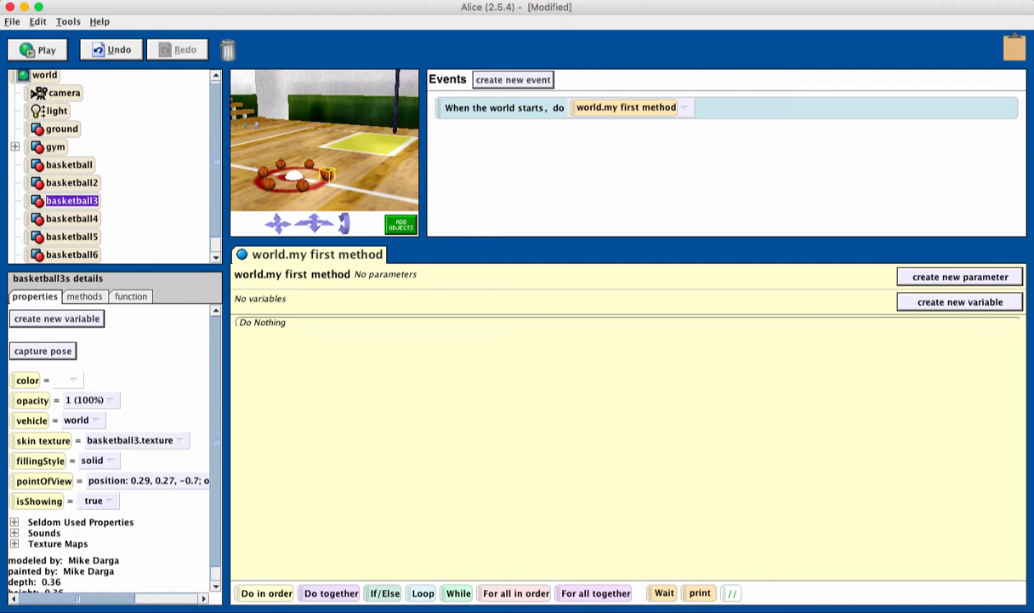
click(85, 400)
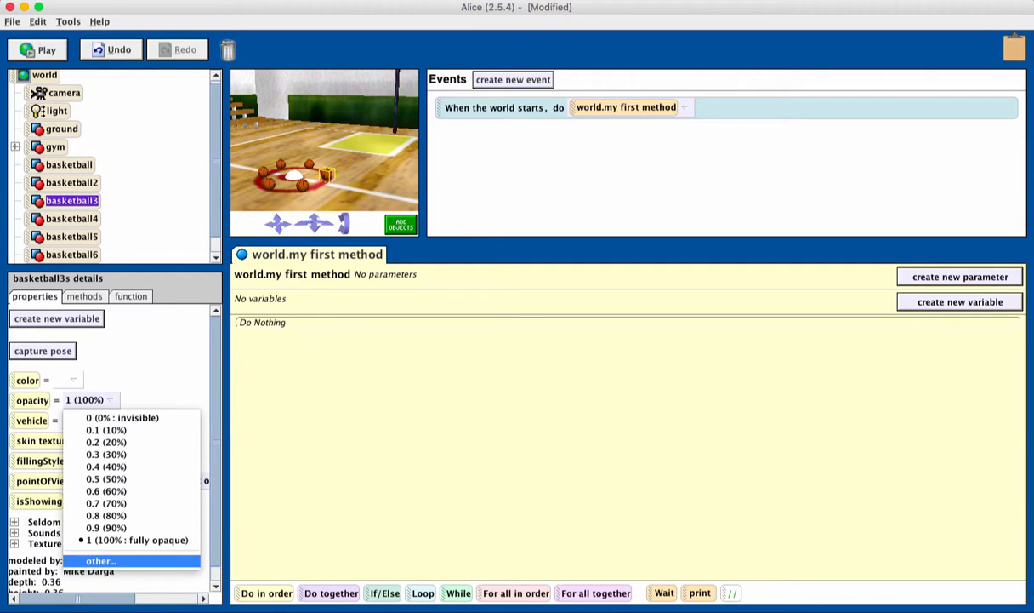
key(Escape)
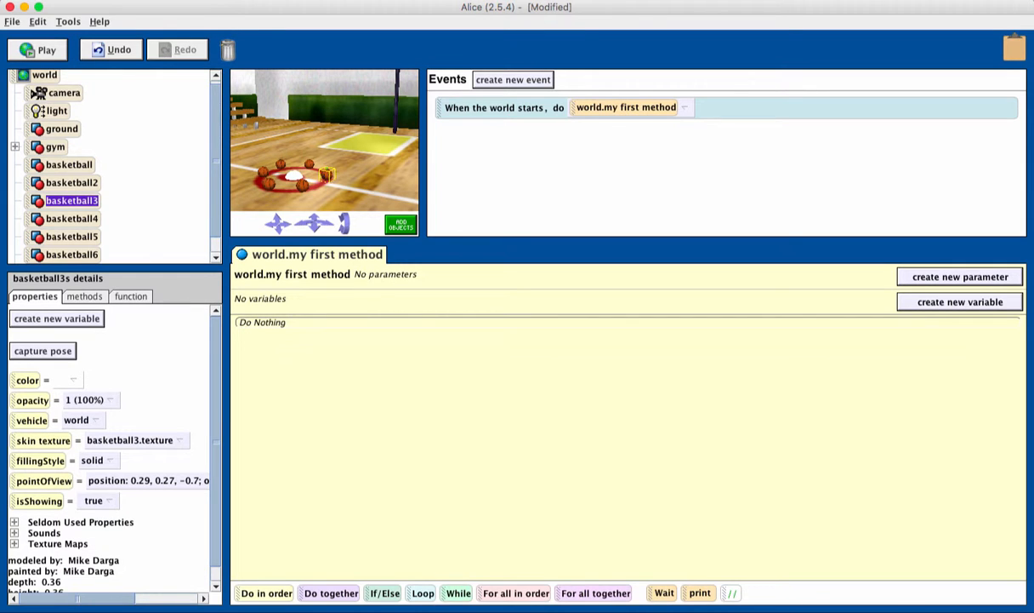
click(83, 420)
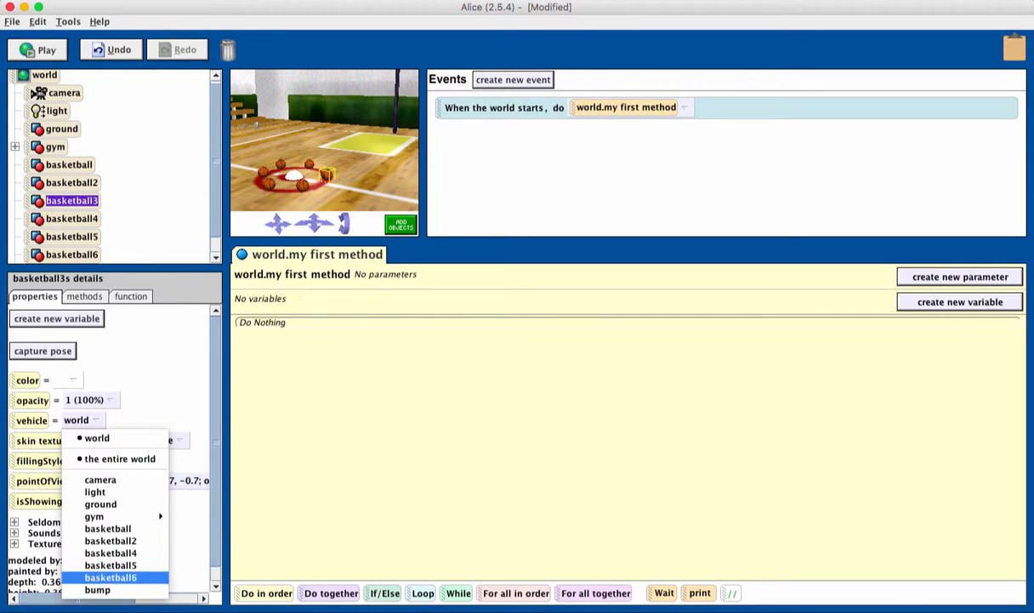
click(99, 589)
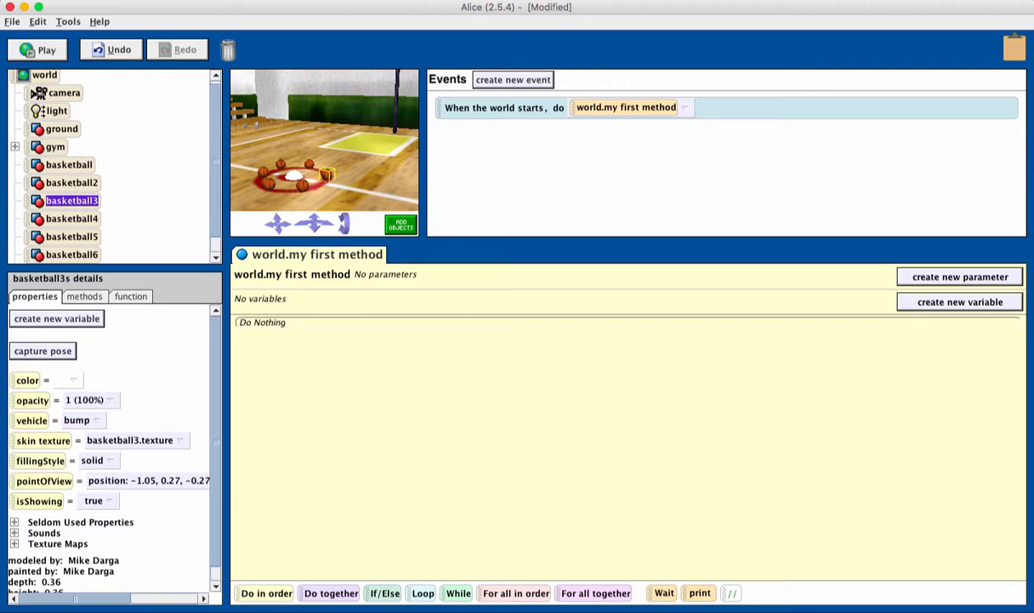
Step: Hide the bump in the middle of the ring by setting its isShowing property to false
click(294, 176)
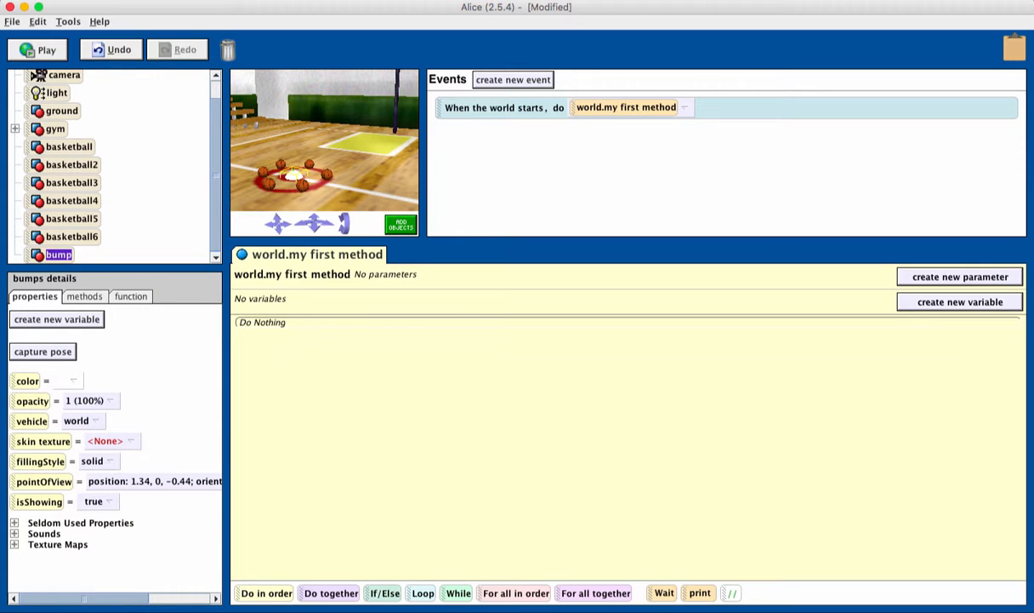
click(94, 501)
click(108, 534)
double_click(59, 255)
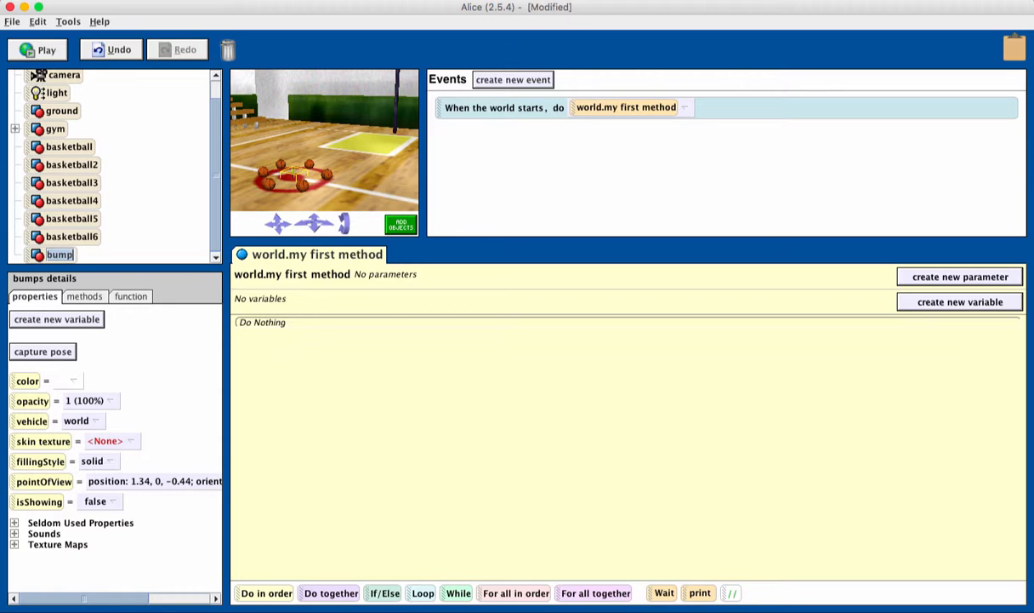
Step: Add an instruction to world.my first method that makes the bump turn right 1 revolution
click(84, 297)
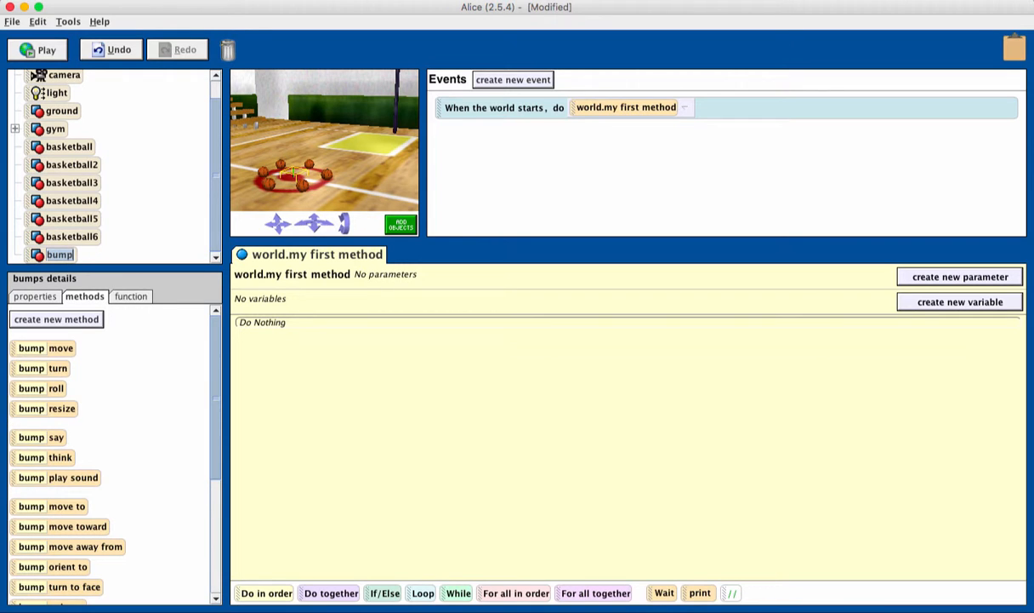
drag(43, 368, 362, 368)
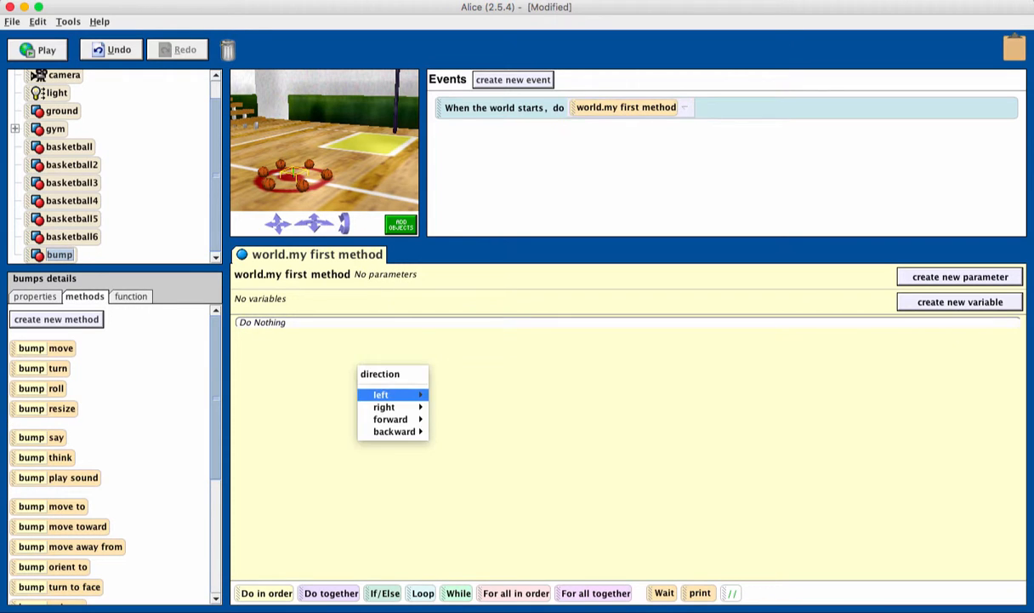
mouse_move(380, 395)
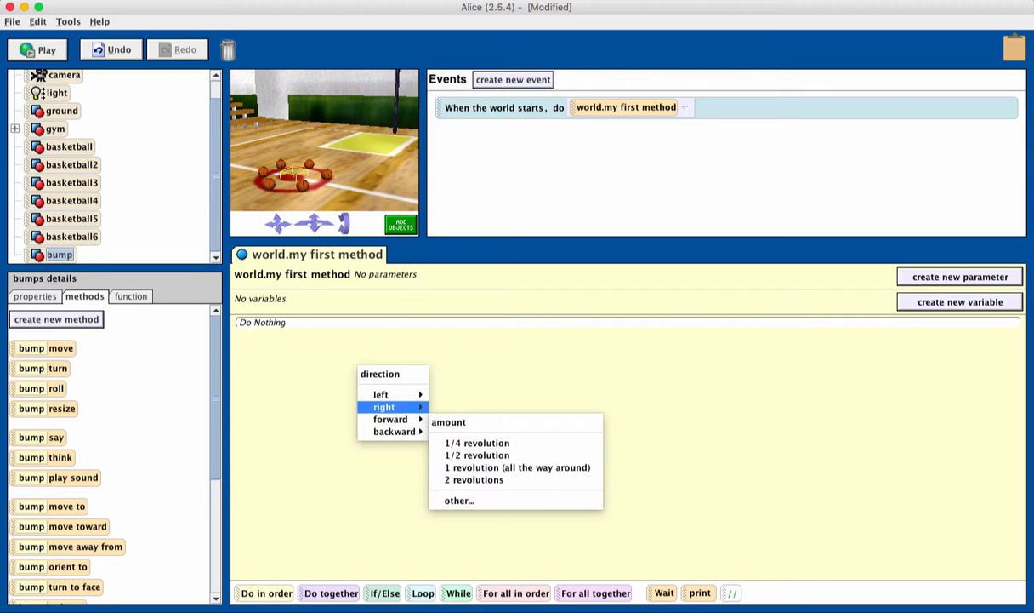
click(494, 455)
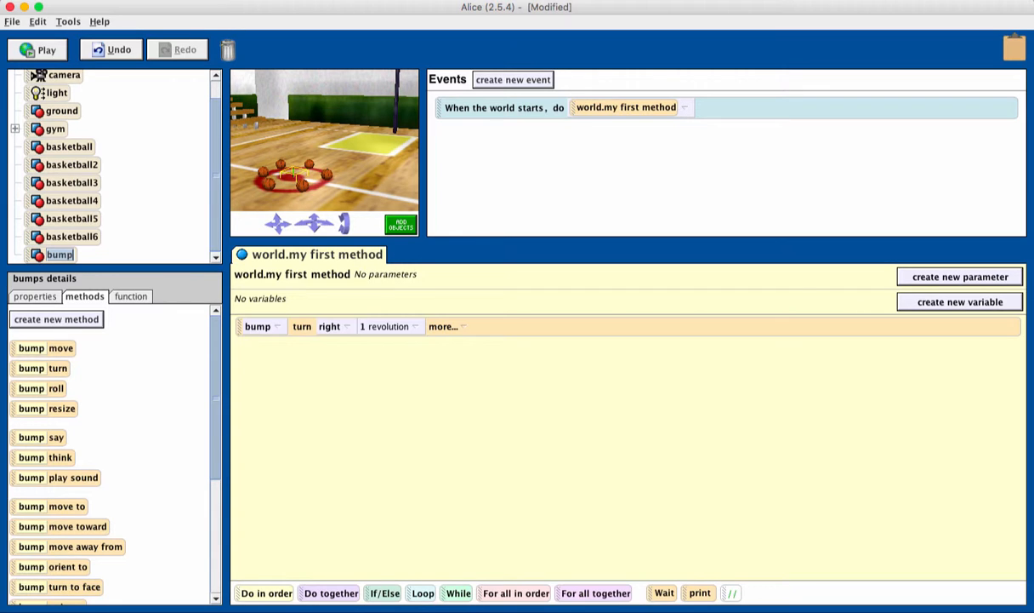
Step: Set the style of the bump's turn instruction to abruptly
click(443, 326)
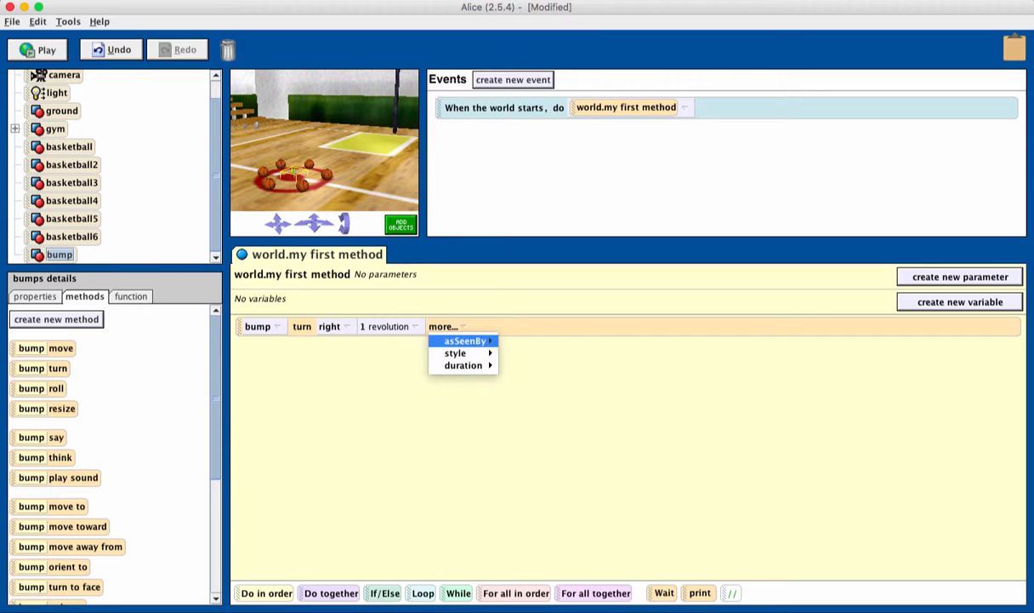
mouse_move(466, 340)
click(443, 326)
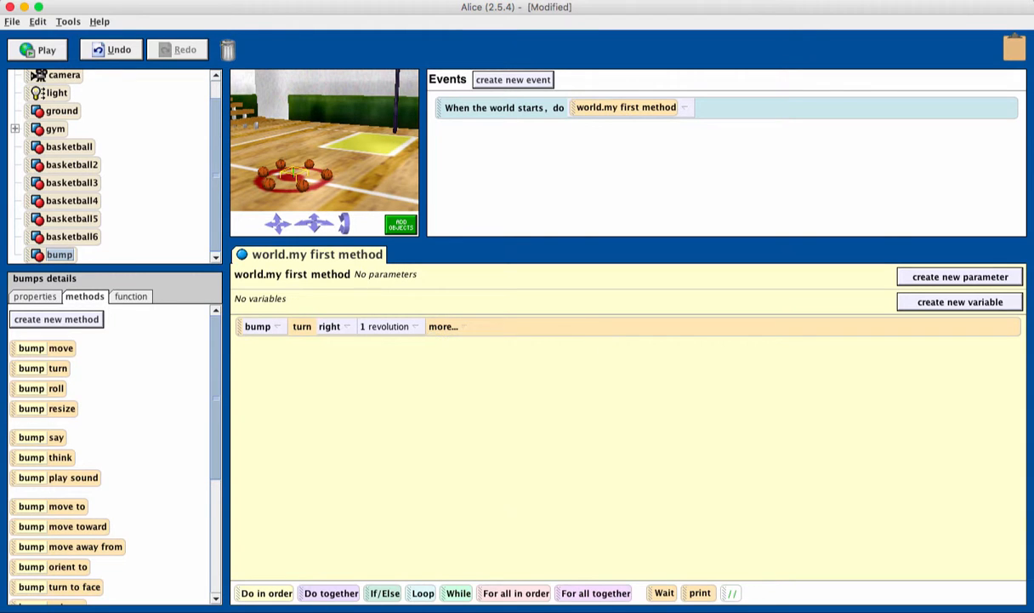
click(443, 326)
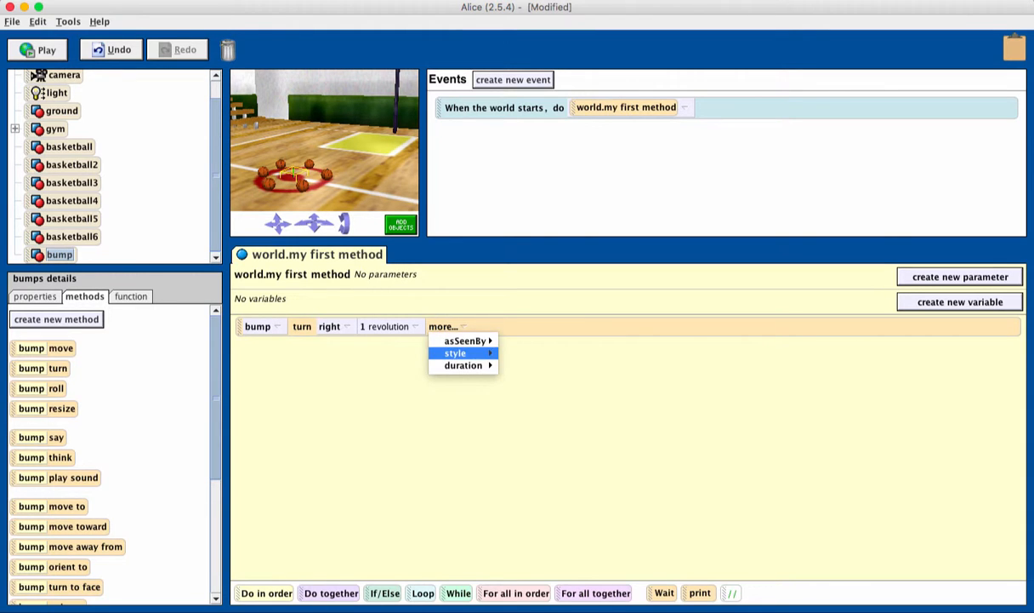
click(540, 392)
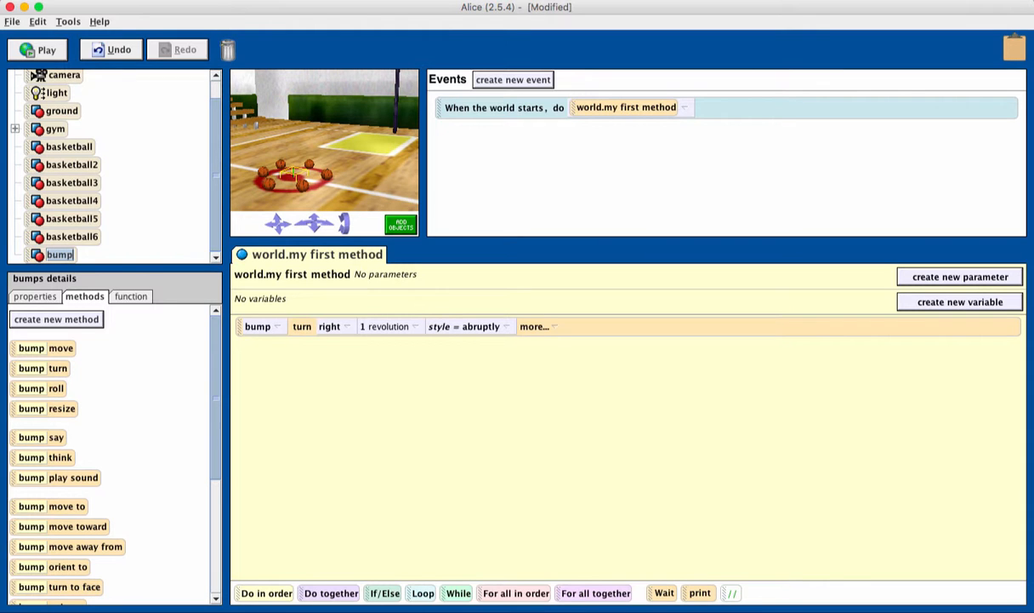
Step: Put the bump's turn instruction inside a Loop of infinity times and play the world to check the spinning basketballs
drag(423, 593, 334, 328)
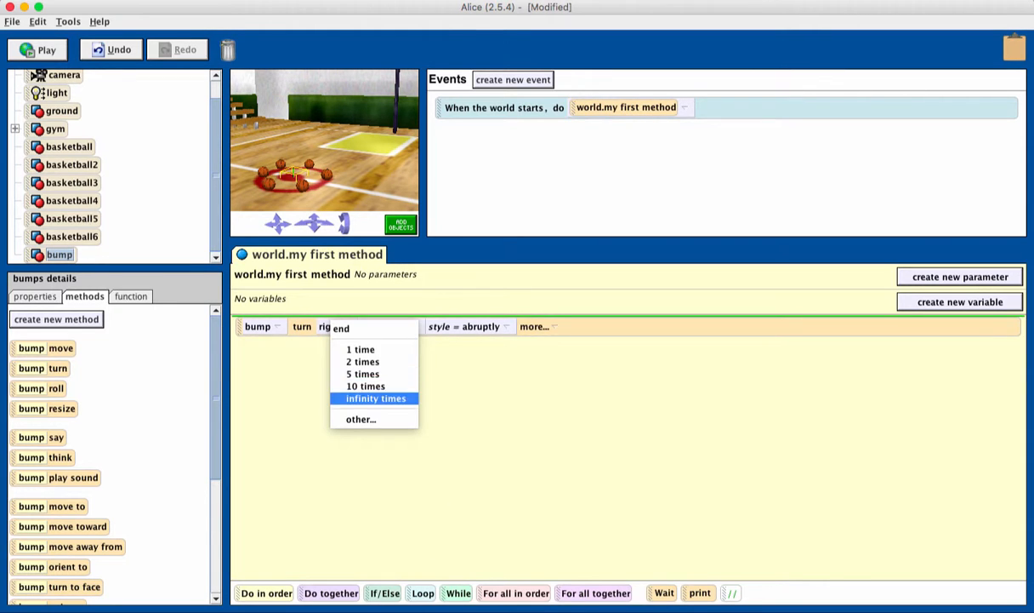
click(375, 398)
drag(255, 367, 264, 345)
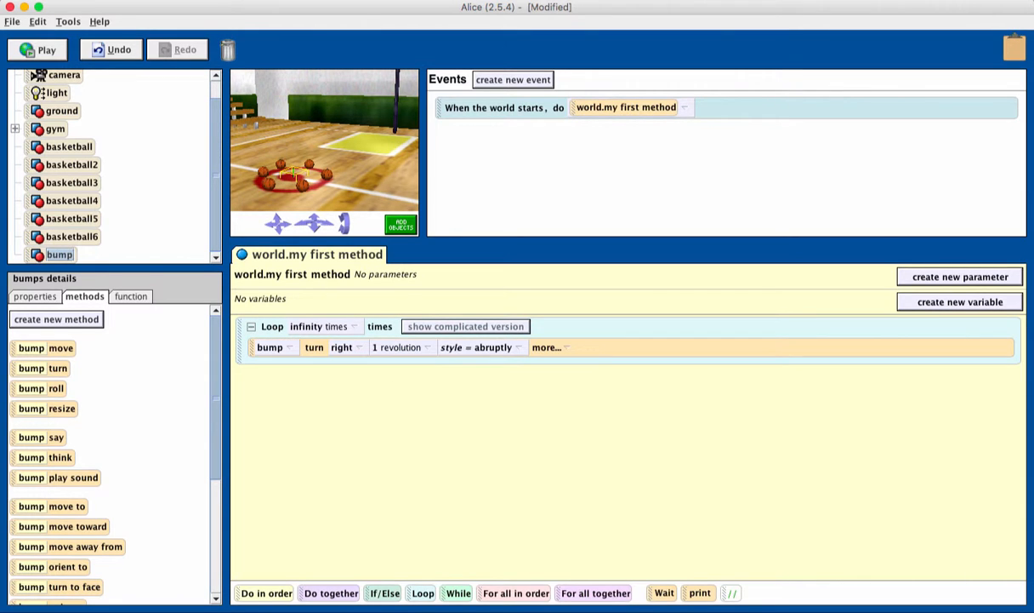
click(38, 50)
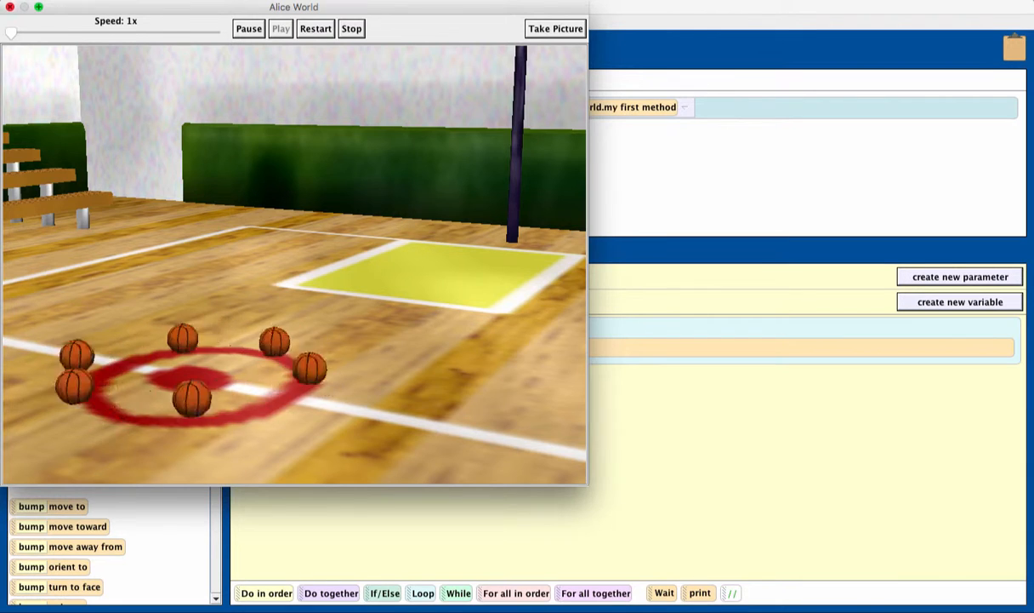
click(10, 7)
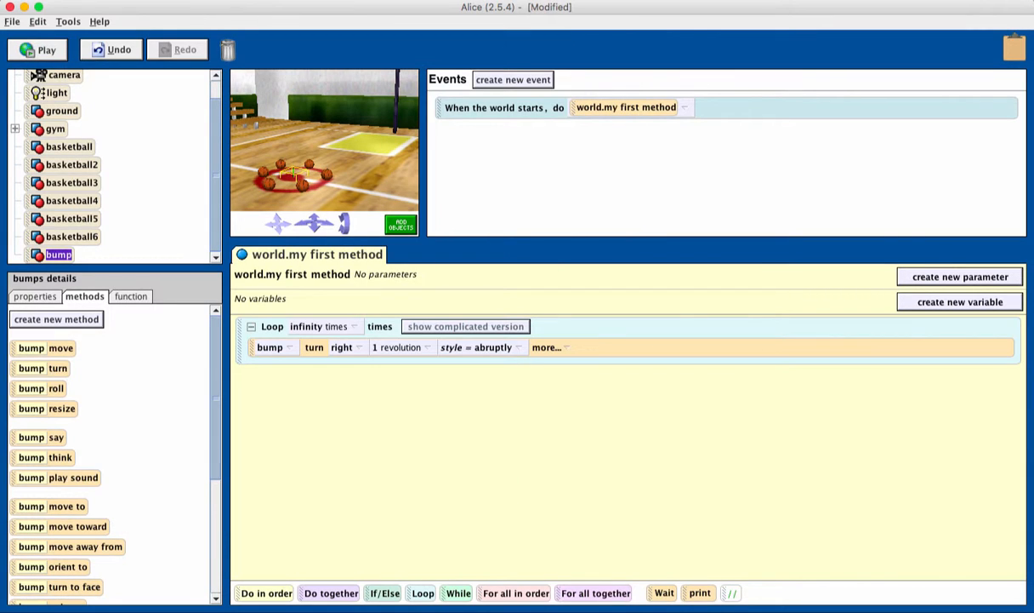
Step: From a lower camera view, move the two front basketballs slightly down onto the gym floor and play the world again
drag(278, 224, 278, 235)
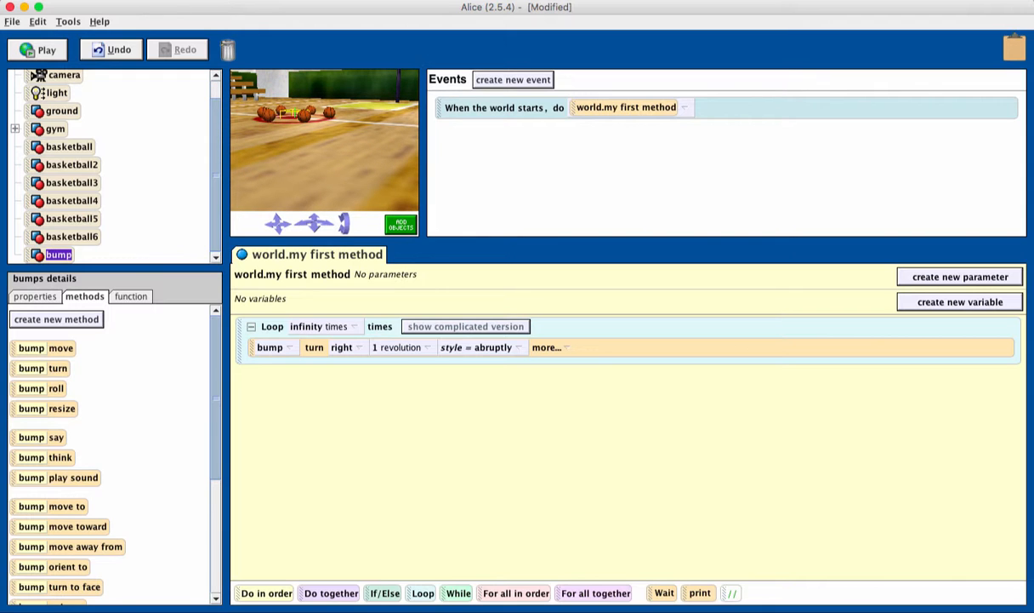
click(400, 224)
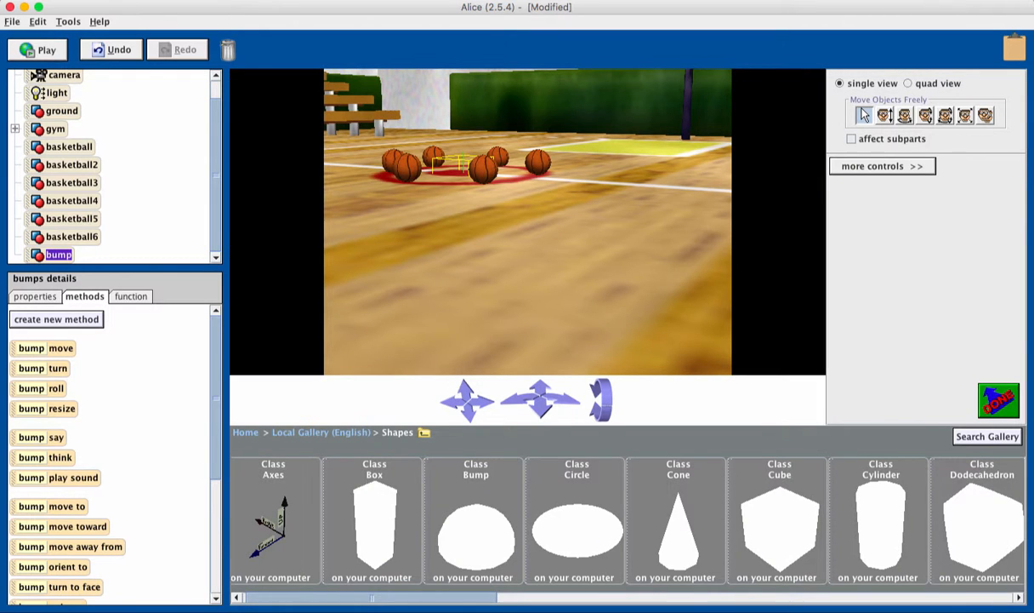
click(885, 115)
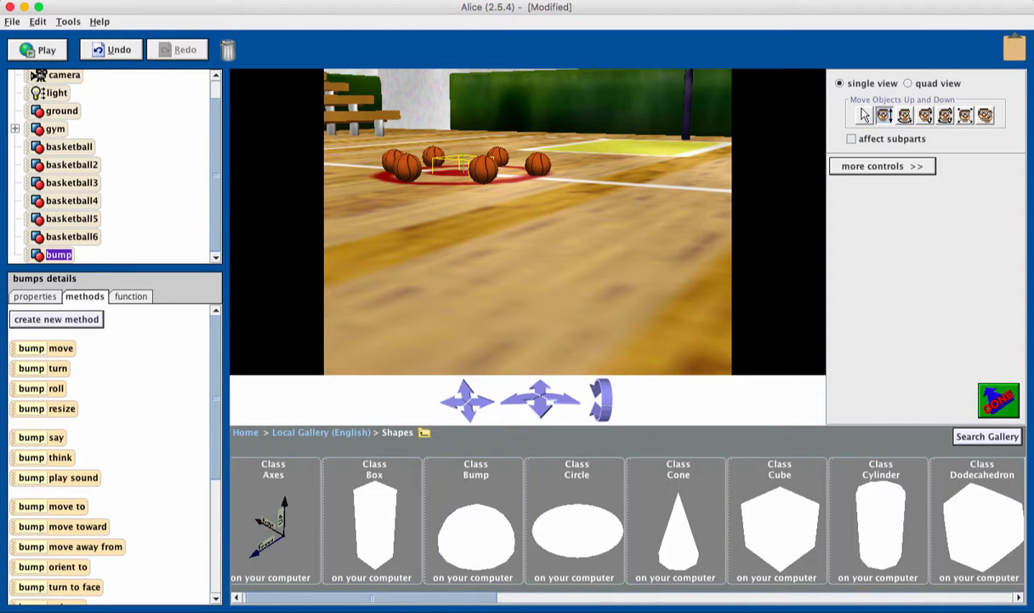
drag(484, 168, 484, 171)
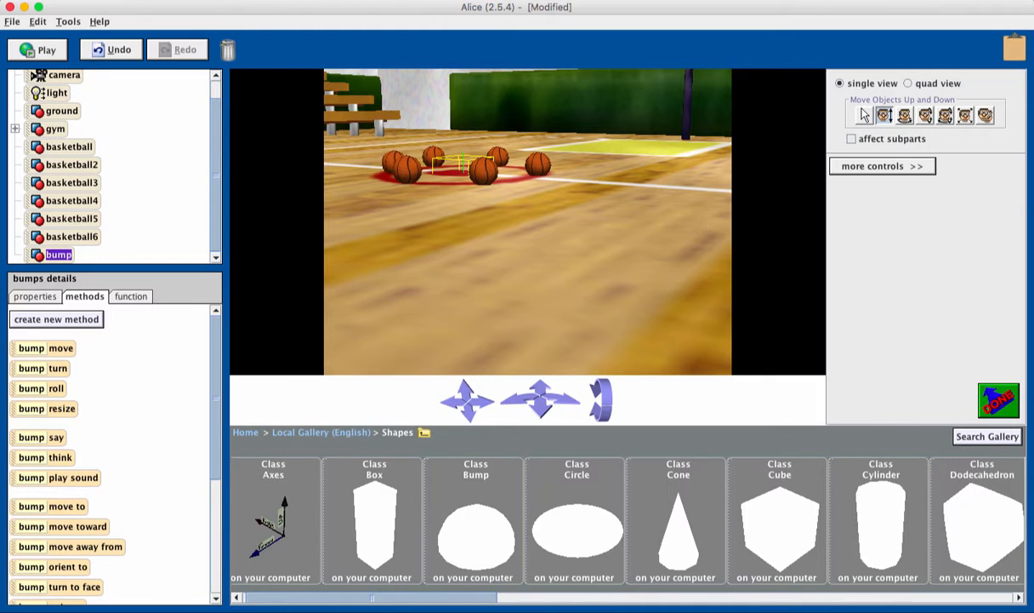
click(38, 49)
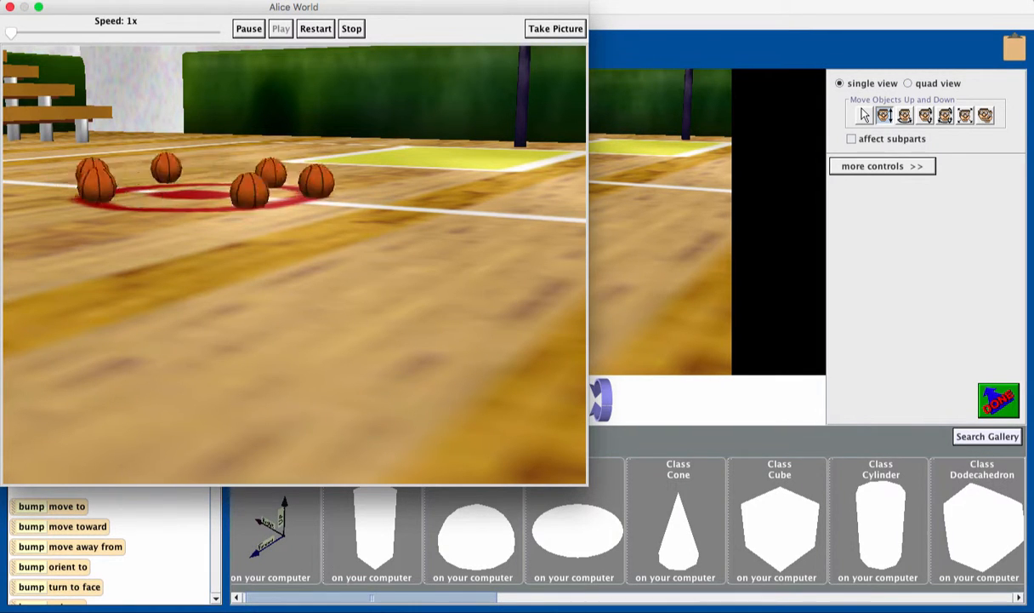
click(10, 6)
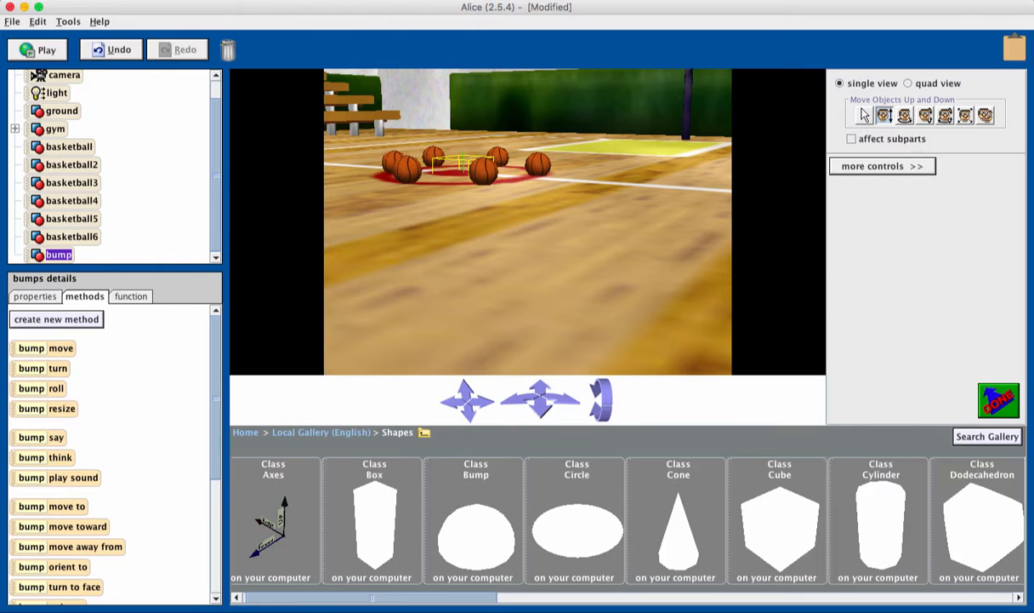